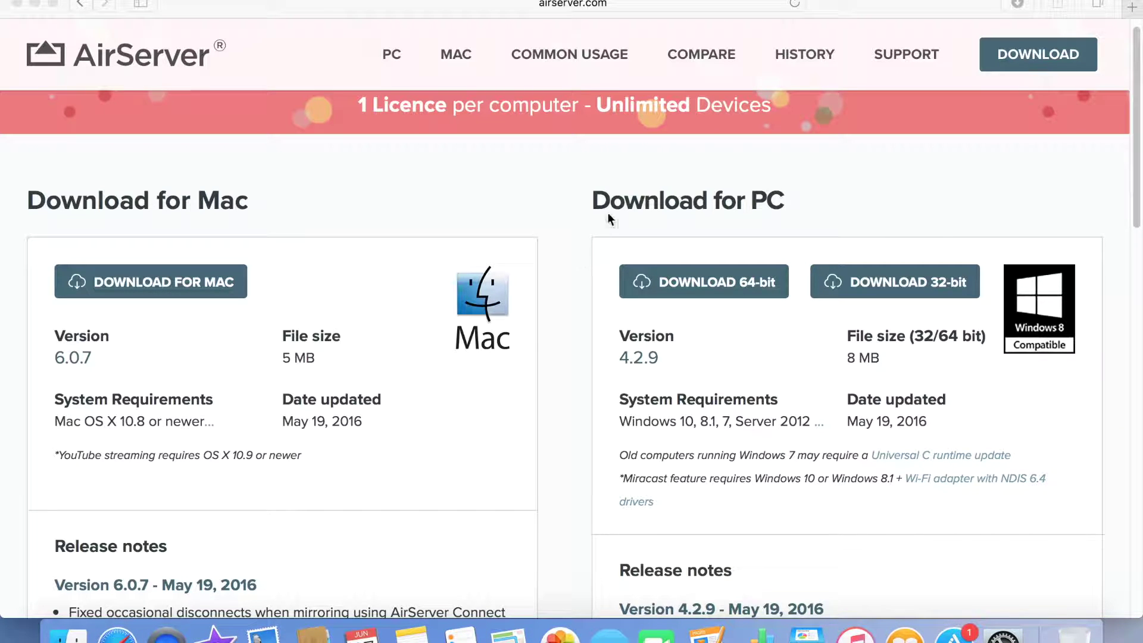
pyautogui.click(662, 9)
pyautogui.click(663, 9)
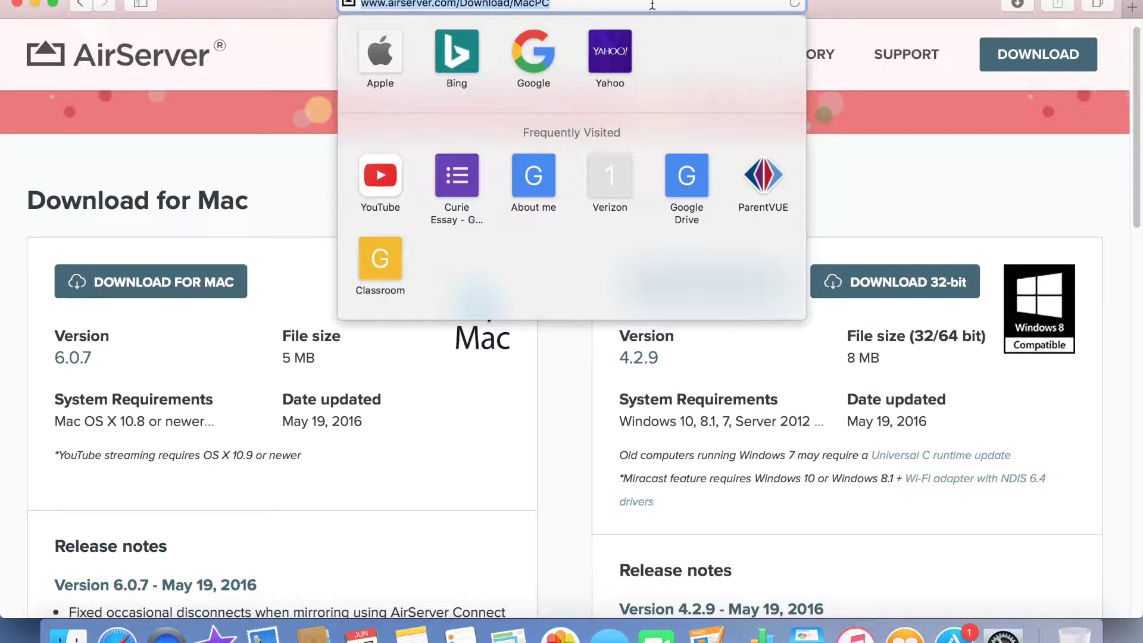
pyautogui.press('Escape')
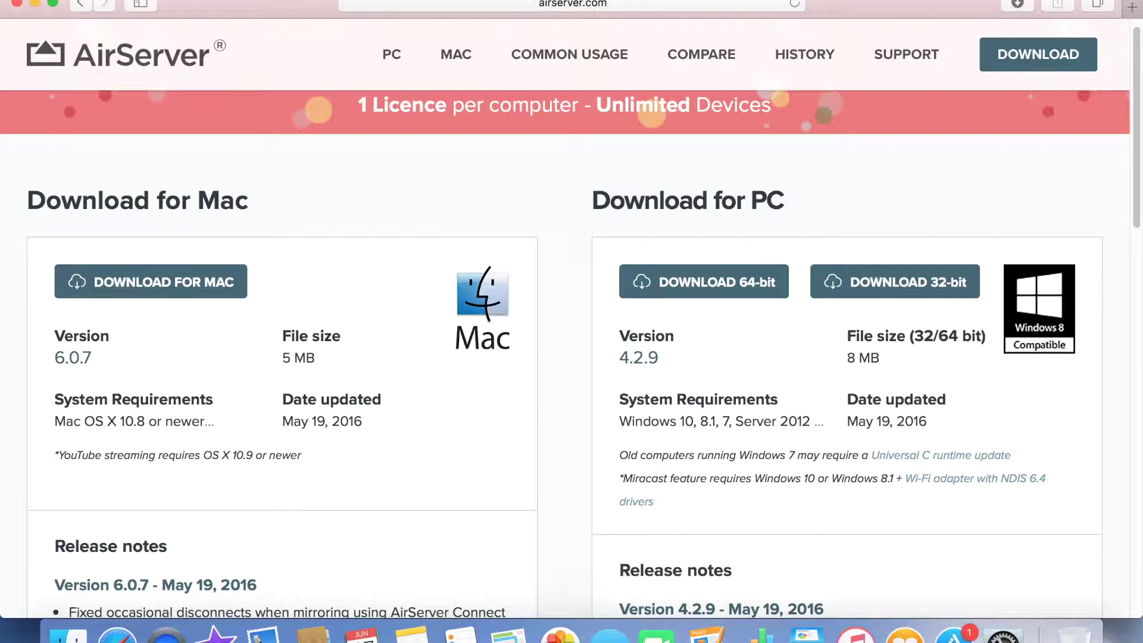
pyautogui.click(637, 3)
pyautogui.write('airse')
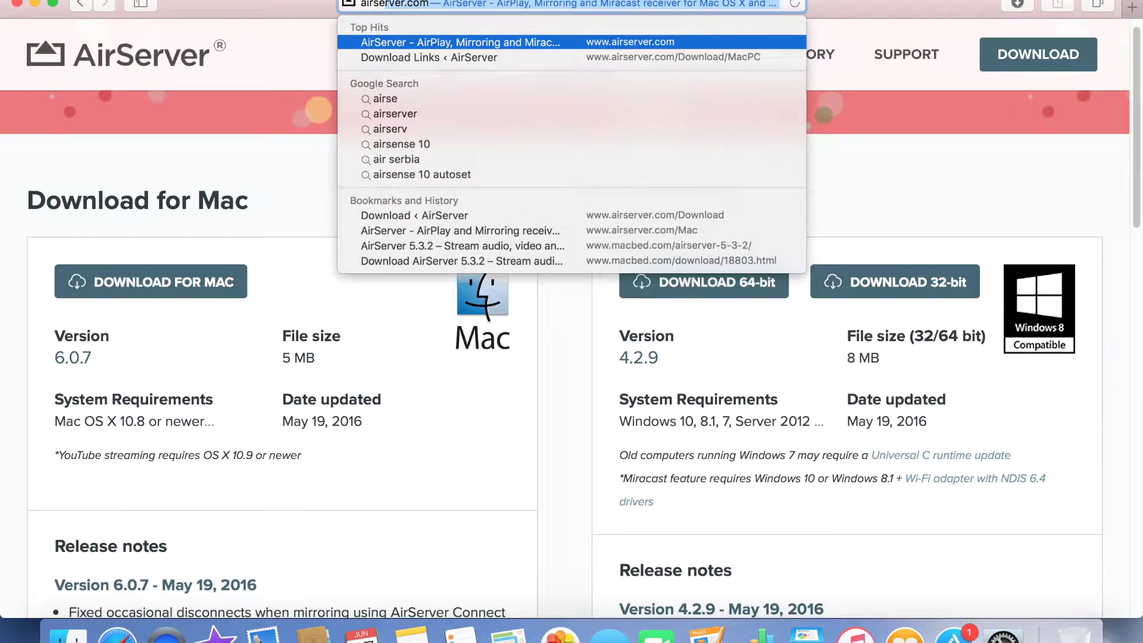
pyautogui.press('Return')
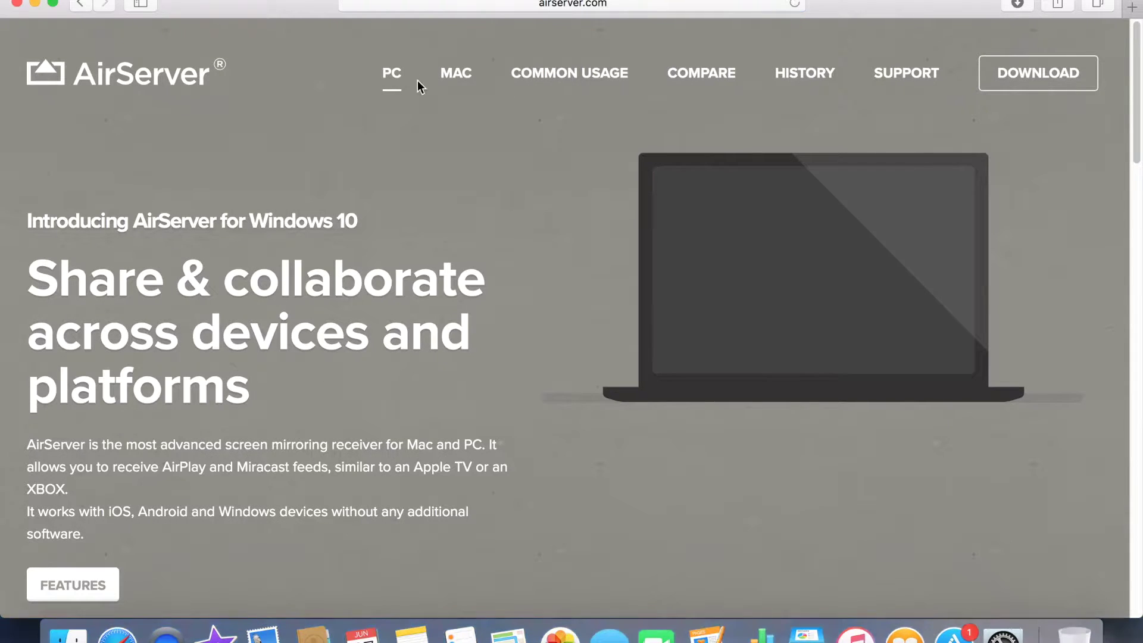
pyautogui.click(455, 73)
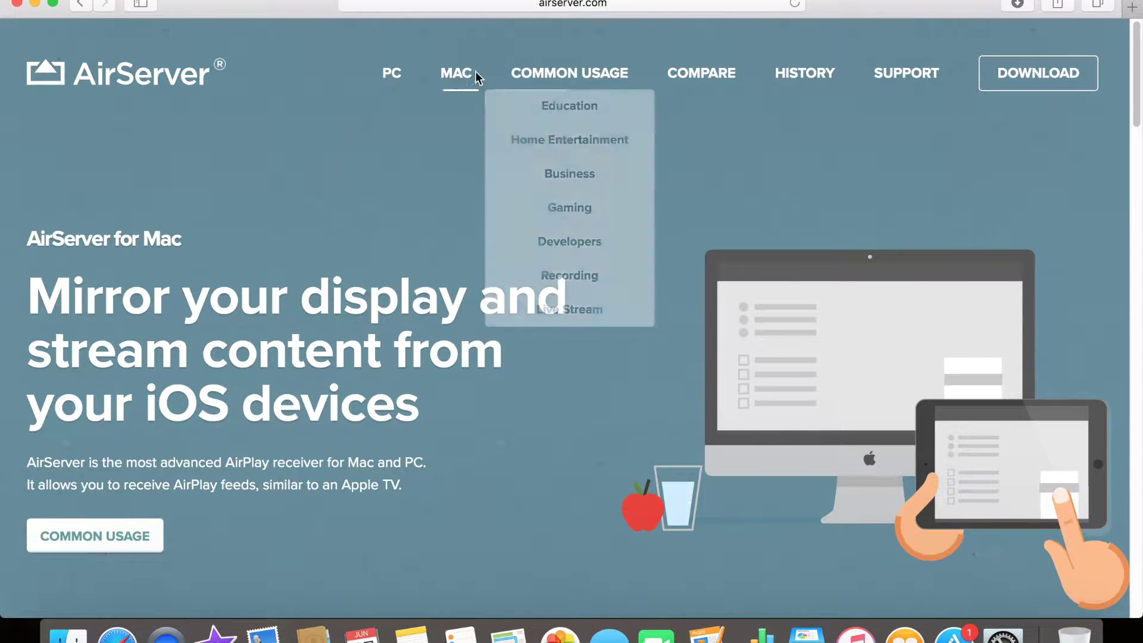
pyautogui.click(1036, 83)
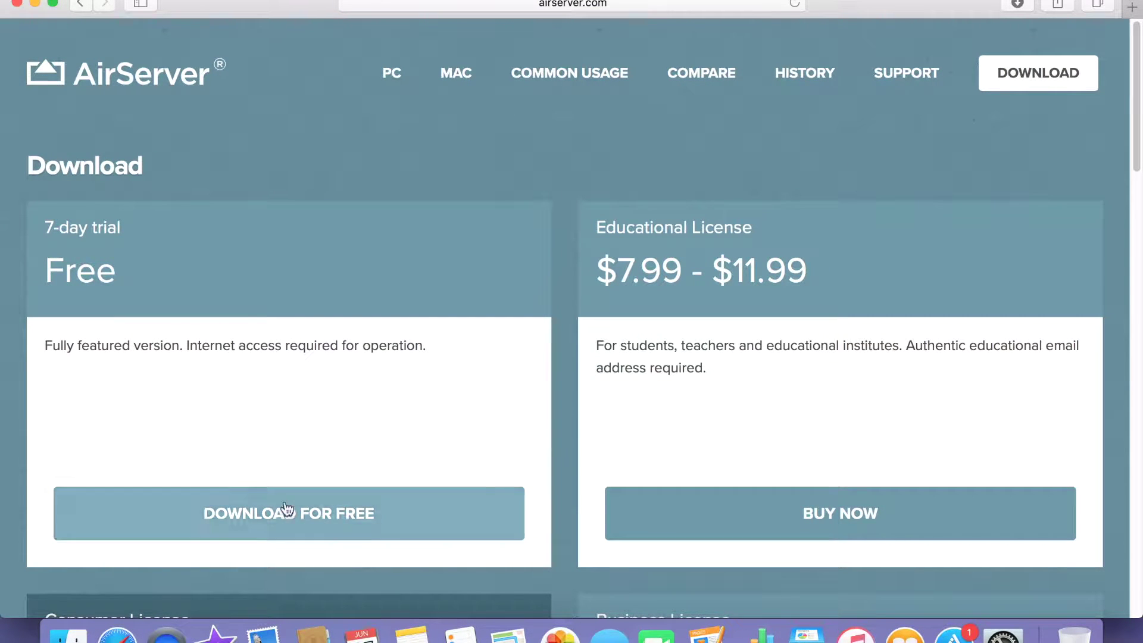
pyautogui.click(312, 514)
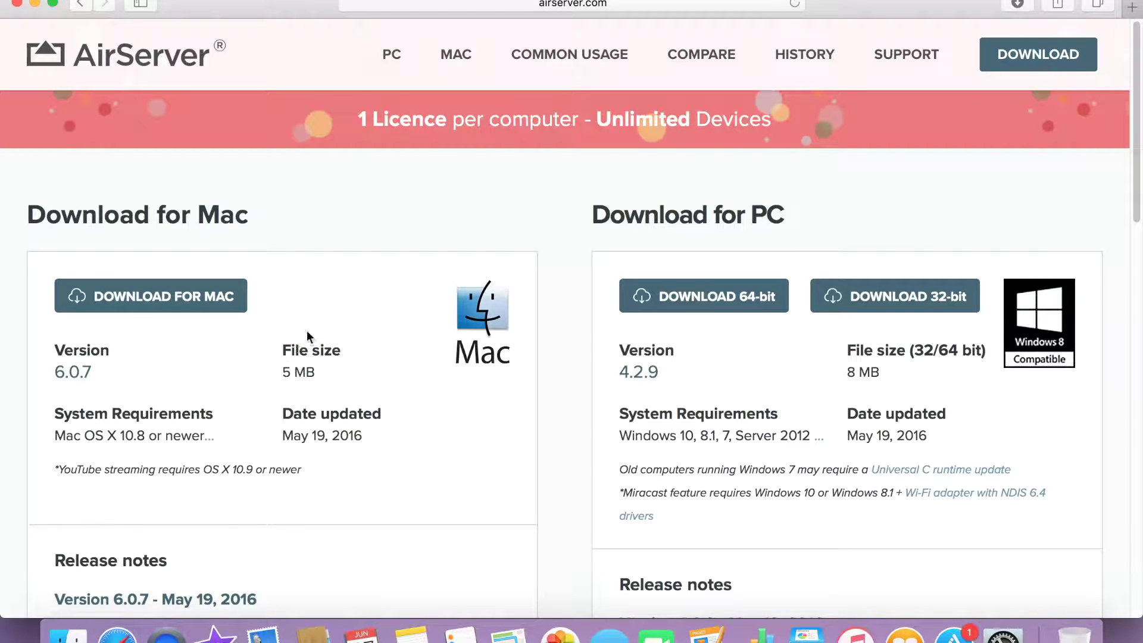
# Step: Download AirServer-6.0.7.dmg for Mac, open it from the Downloads list, and accept its licence
pyautogui.click(246, 307)
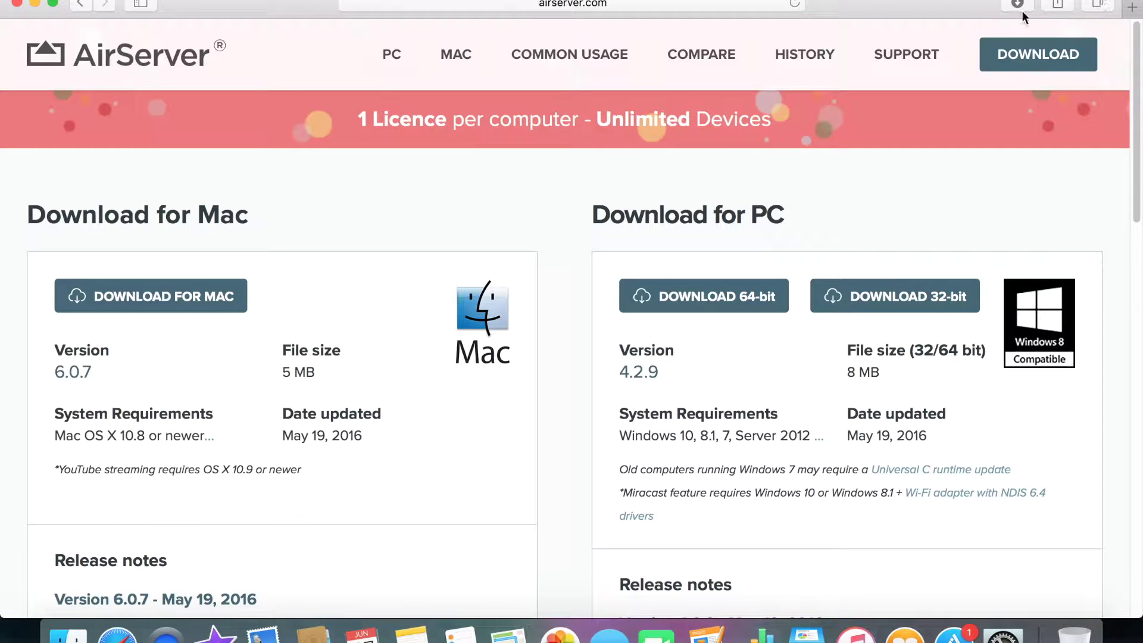
pyautogui.click(1022, 12)
pyautogui.doubleClick(946, 70)
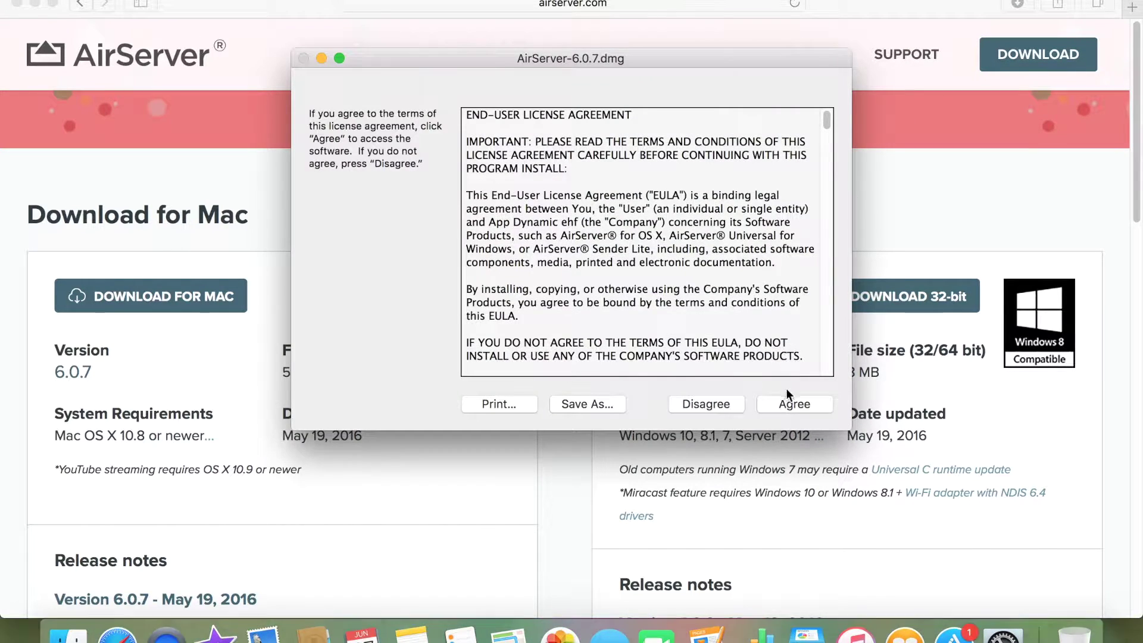
pyautogui.click(796, 405)
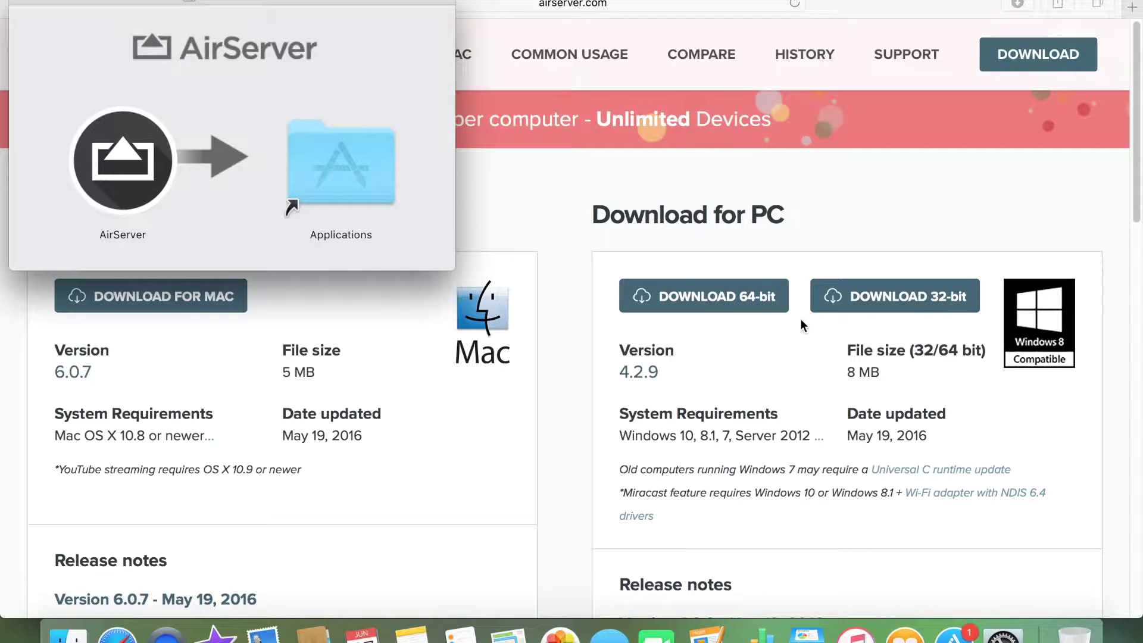
# Step: Launch AirServer from the disk image in trial mode, with 7 days remaining
pyautogui.click(330, 187)
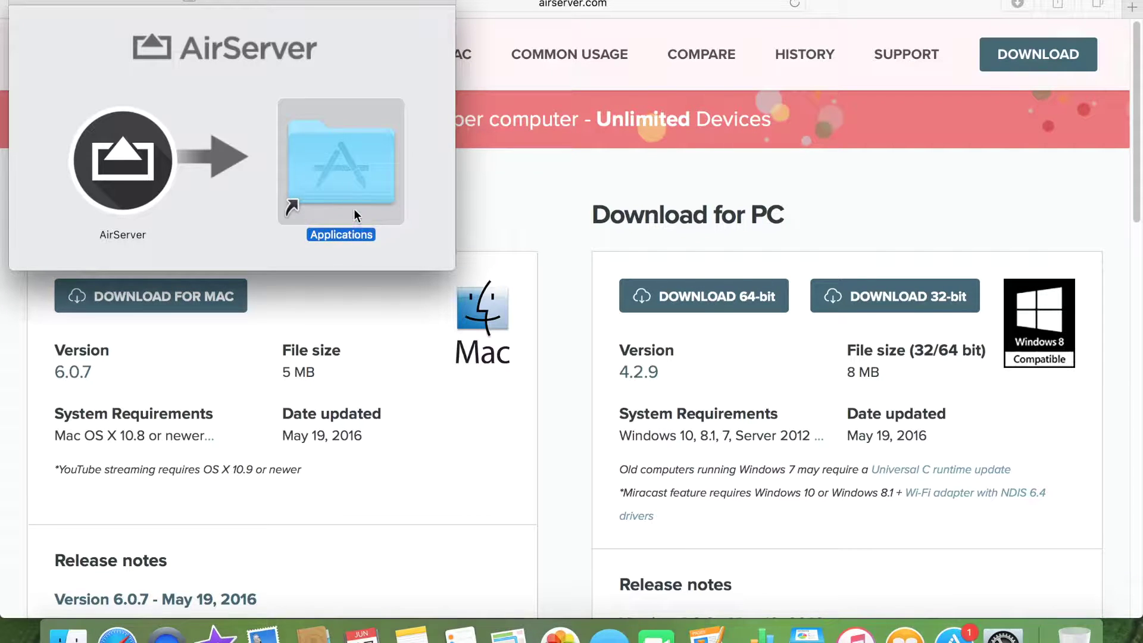
pyautogui.click(162, 161)
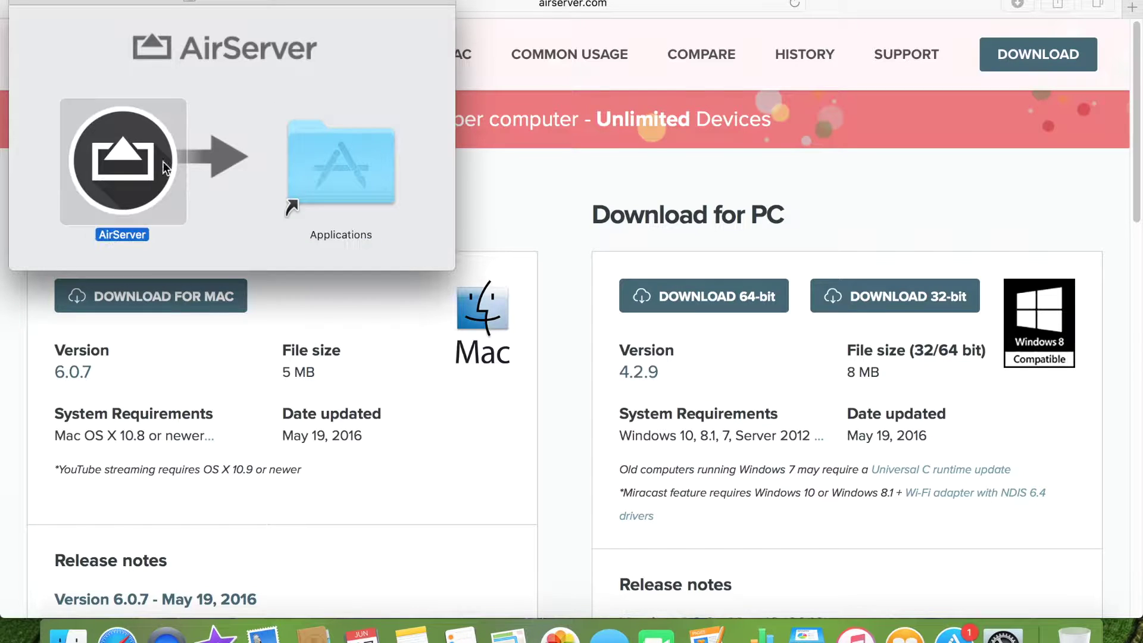
pyautogui.doubleClick(136, 168)
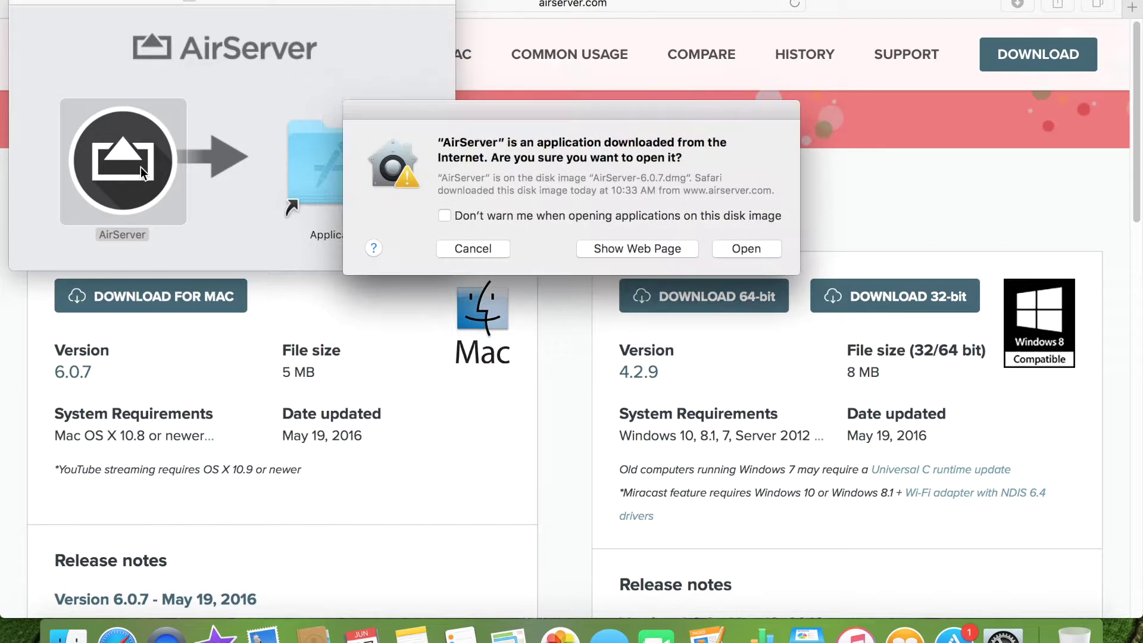
pyautogui.click(746, 253)
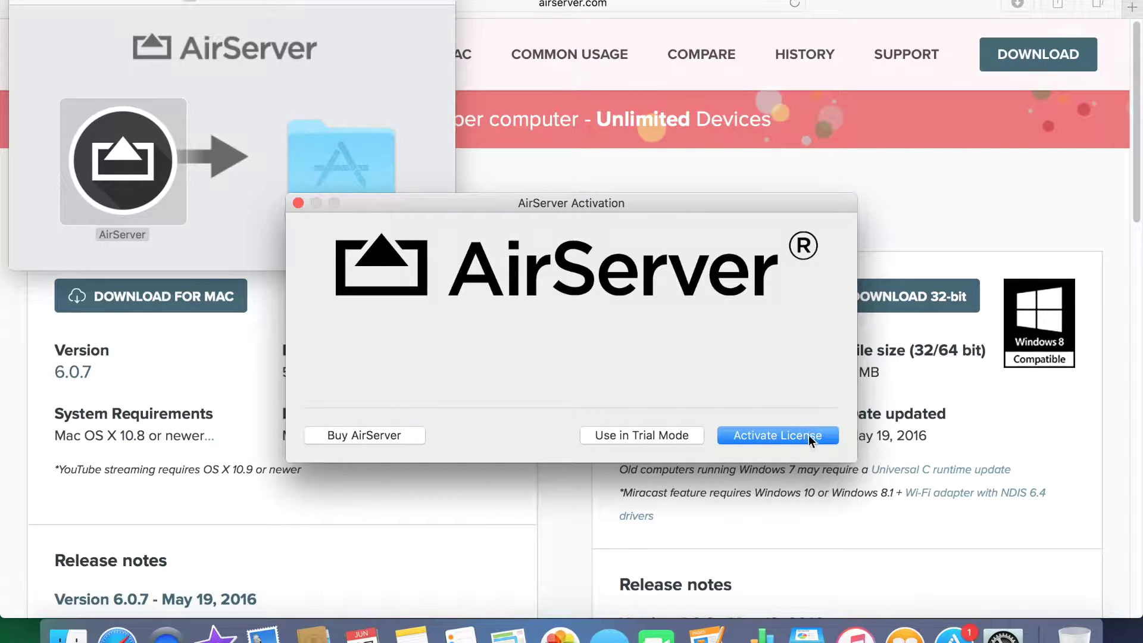
pyautogui.click(639, 434)
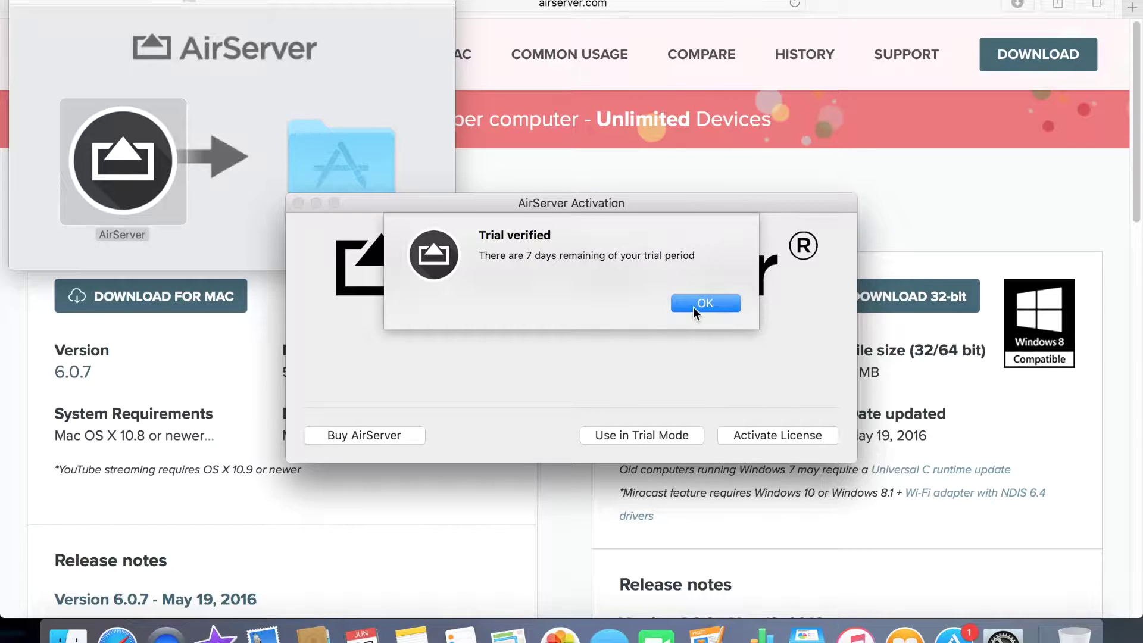
pyautogui.click(695, 305)
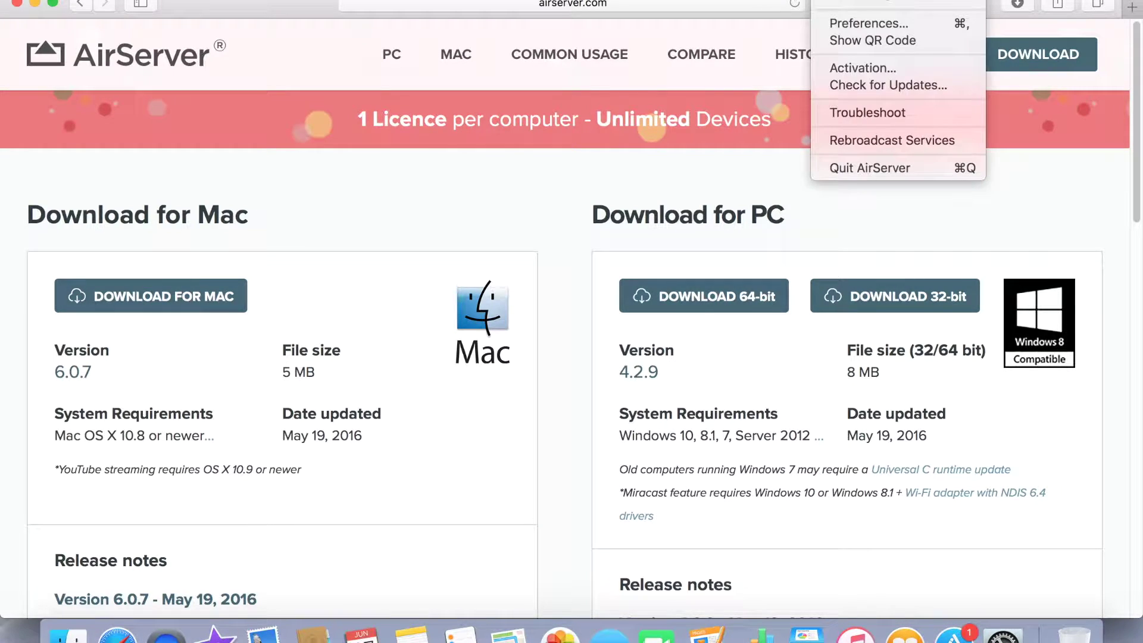
# Step: Close the AirServer status menu and disk-image window, then reopen and close the AirServer 6.0.7 disk
pyautogui.click(470, 223)
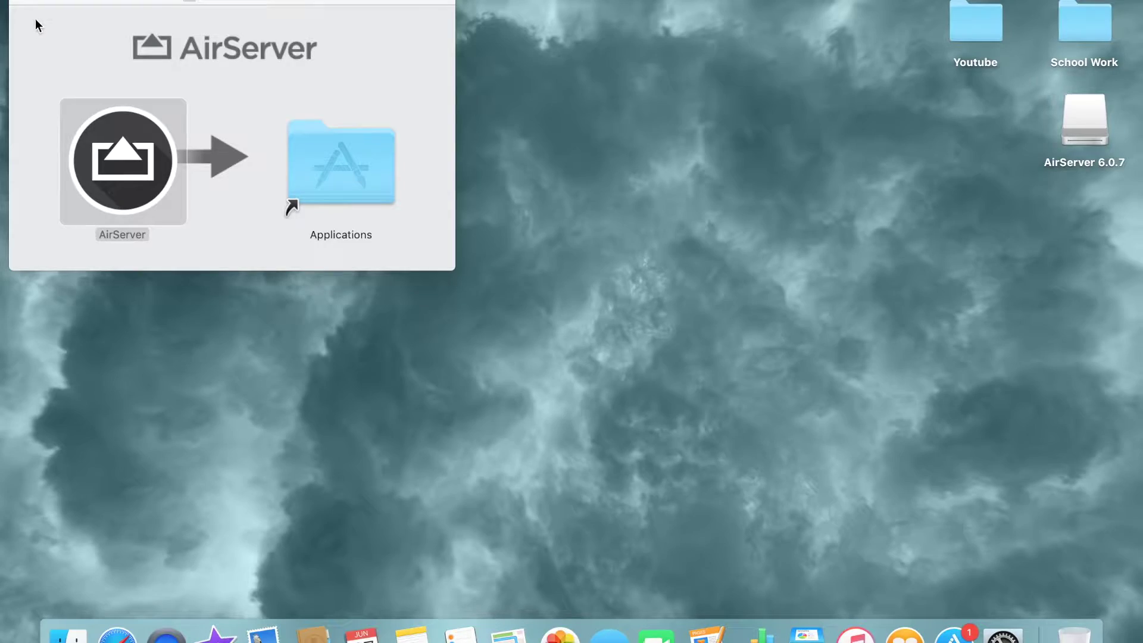
pyautogui.click(21, 4)
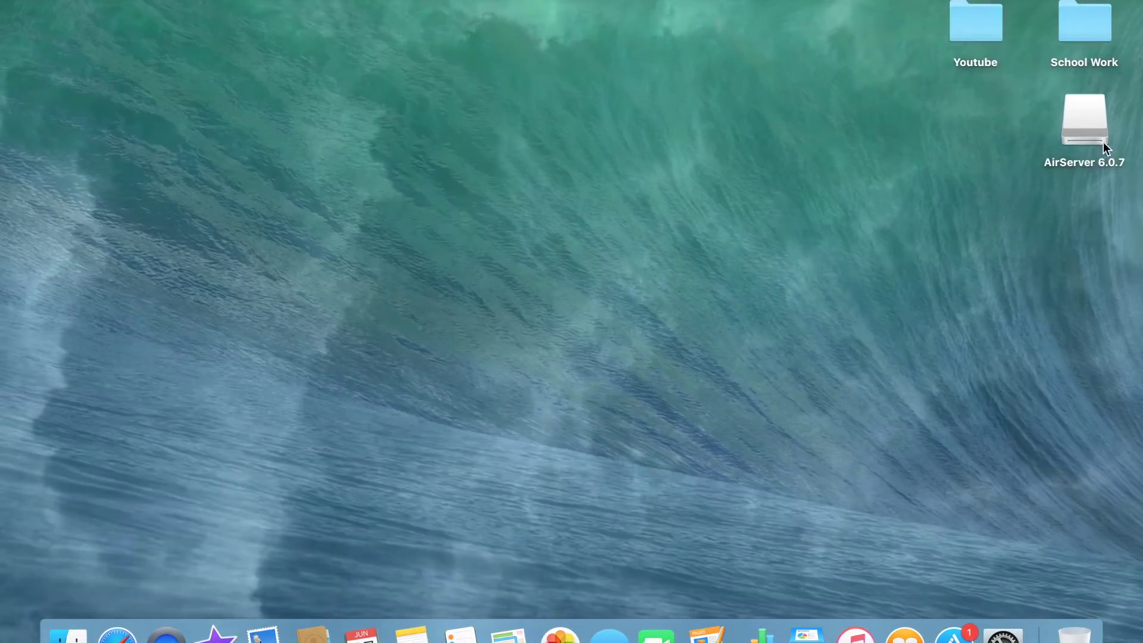
pyautogui.click(1102, 142)
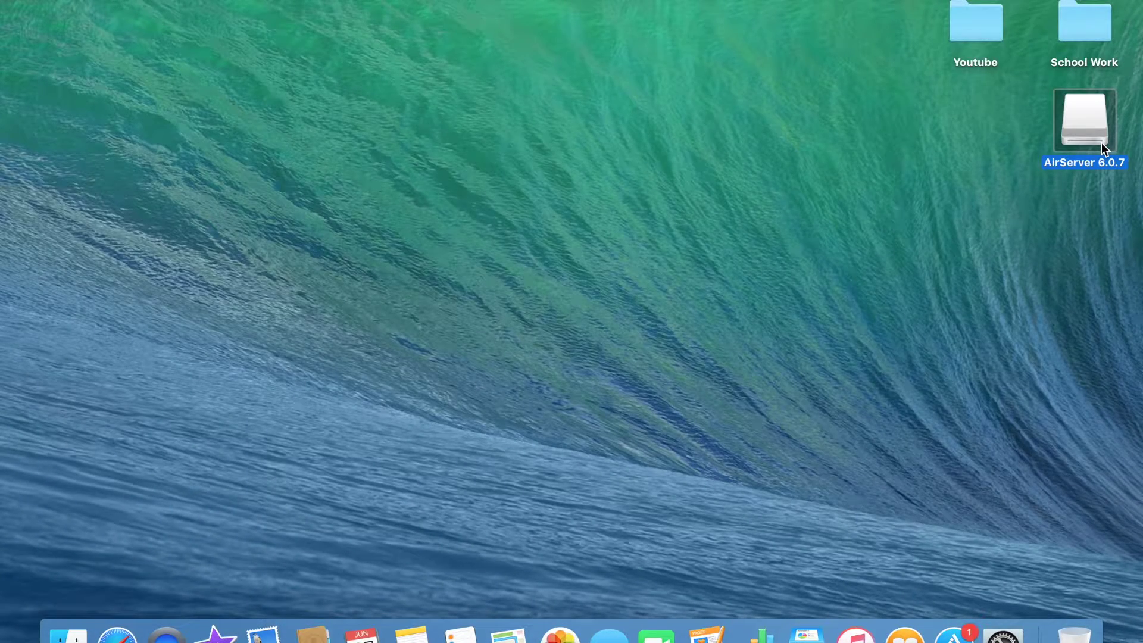
pyautogui.doubleClick(1076, 131)
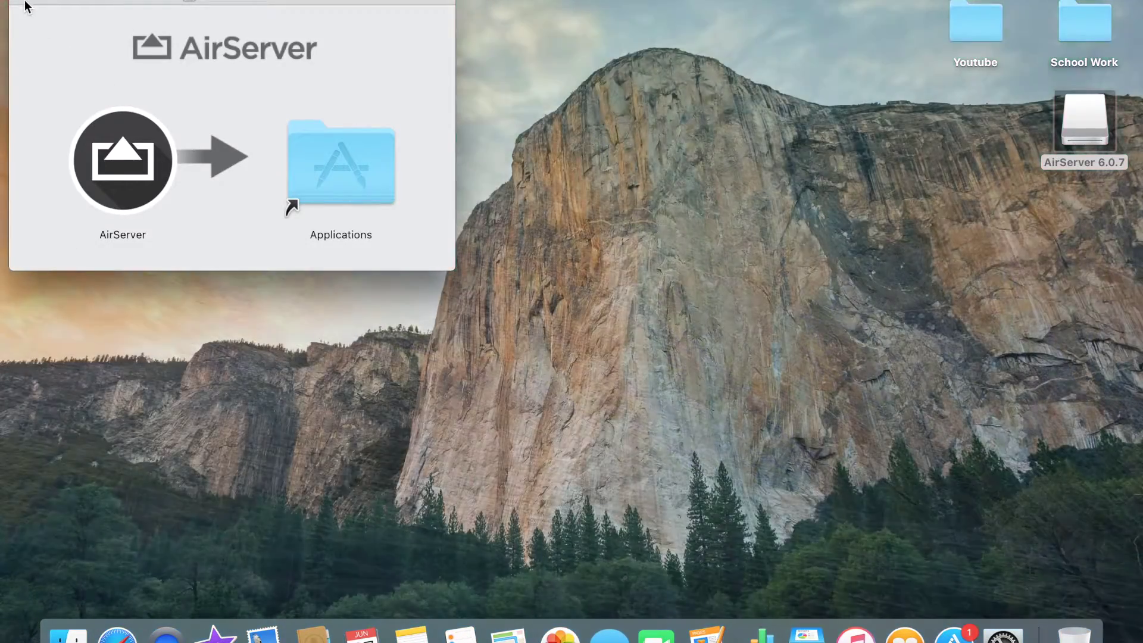
pyautogui.press('super+w')
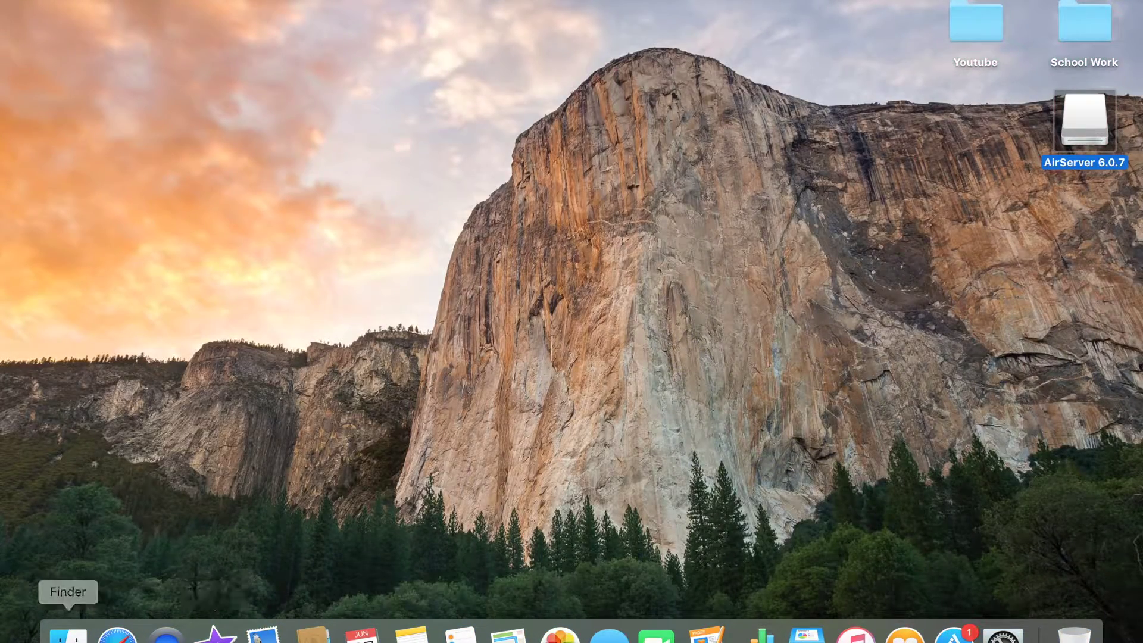
pyautogui.click(69, 634)
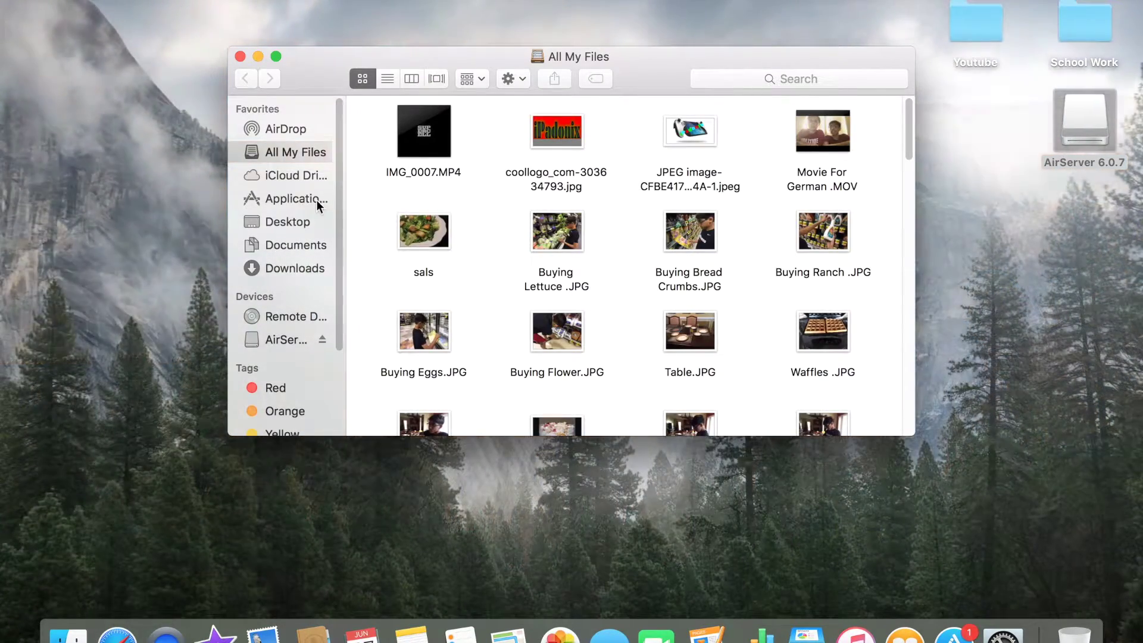
pyautogui.click(298, 199)
pyautogui.scroll(-10, 576, 223)
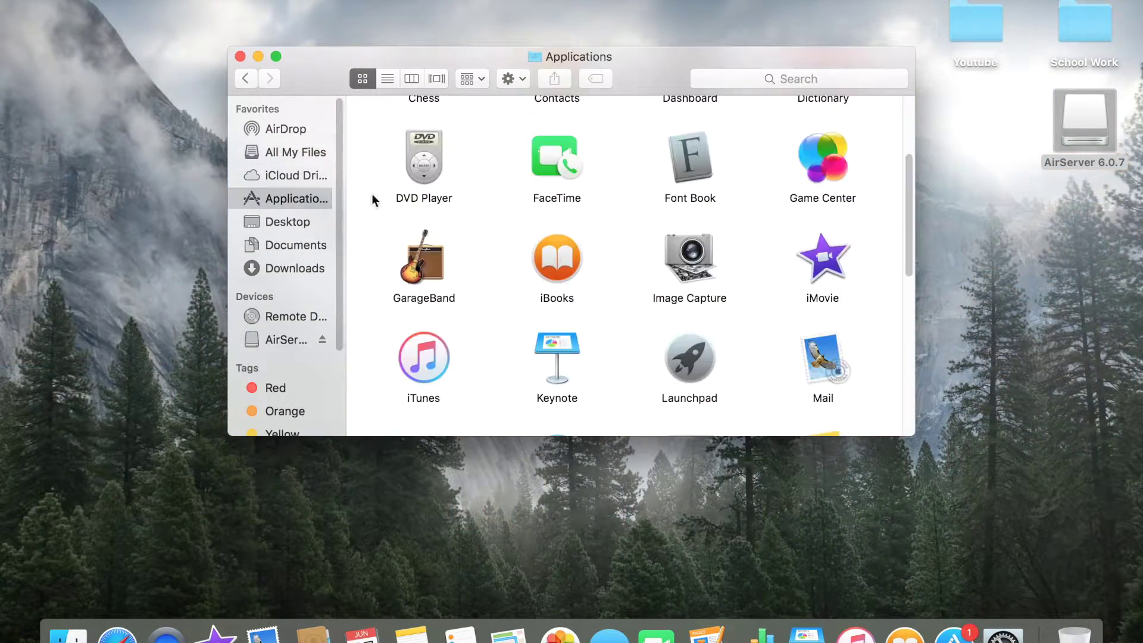
pyautogui.scroll(-5, 622, 280)
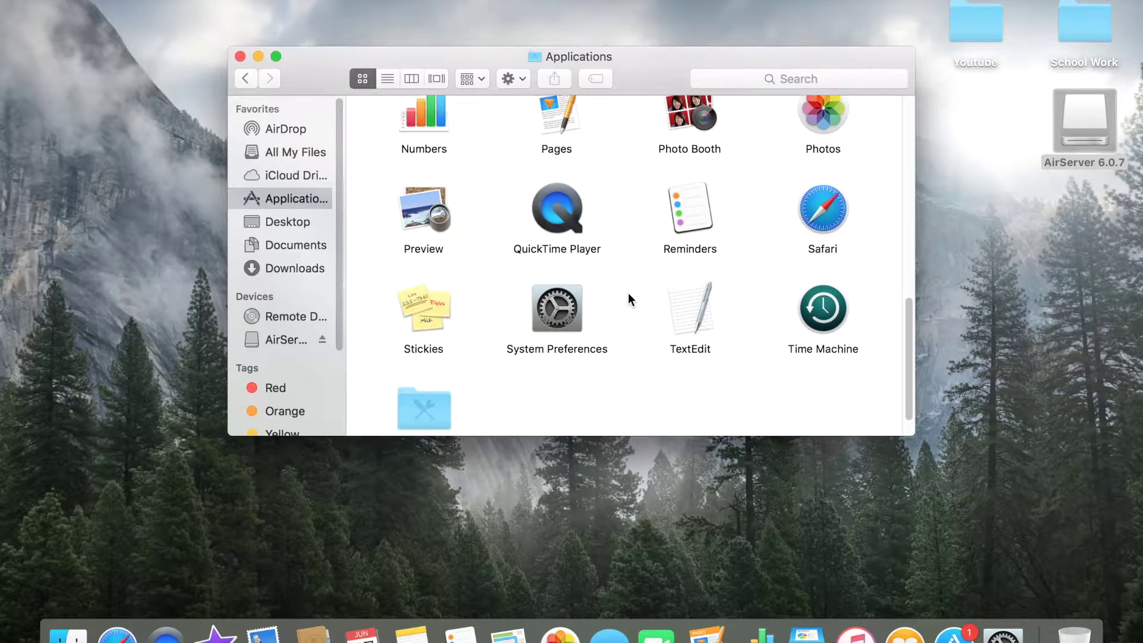
pyautogui.scroll(8, 629, 297)
pyautogui.scroll(4, 750, 338)
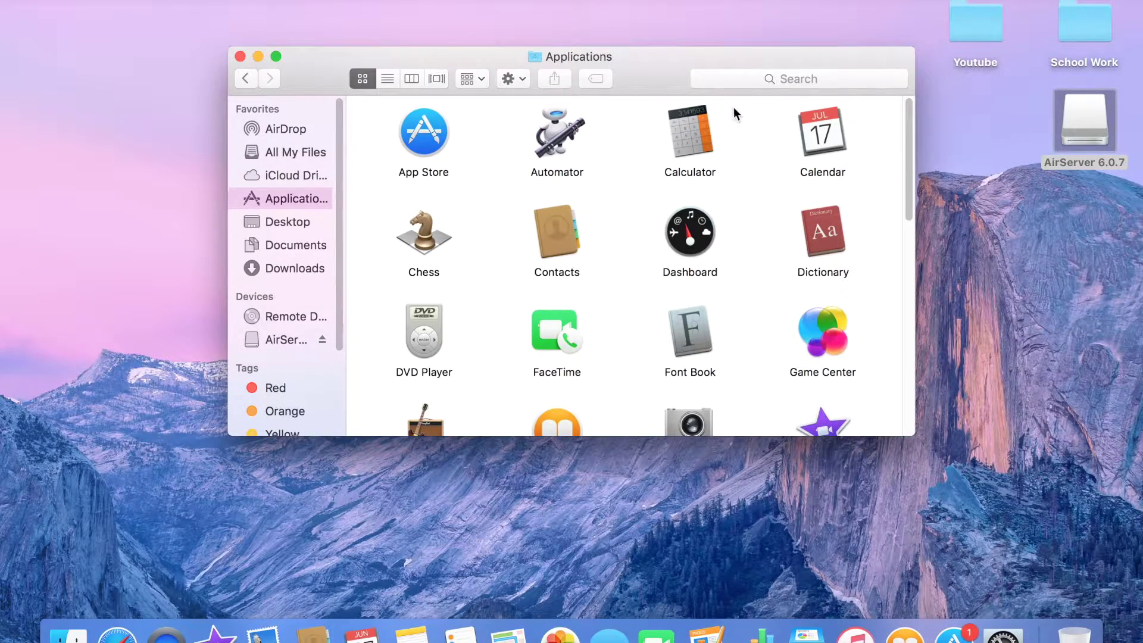
pyautogui.click(753, 82)
pyautogui.write('a')
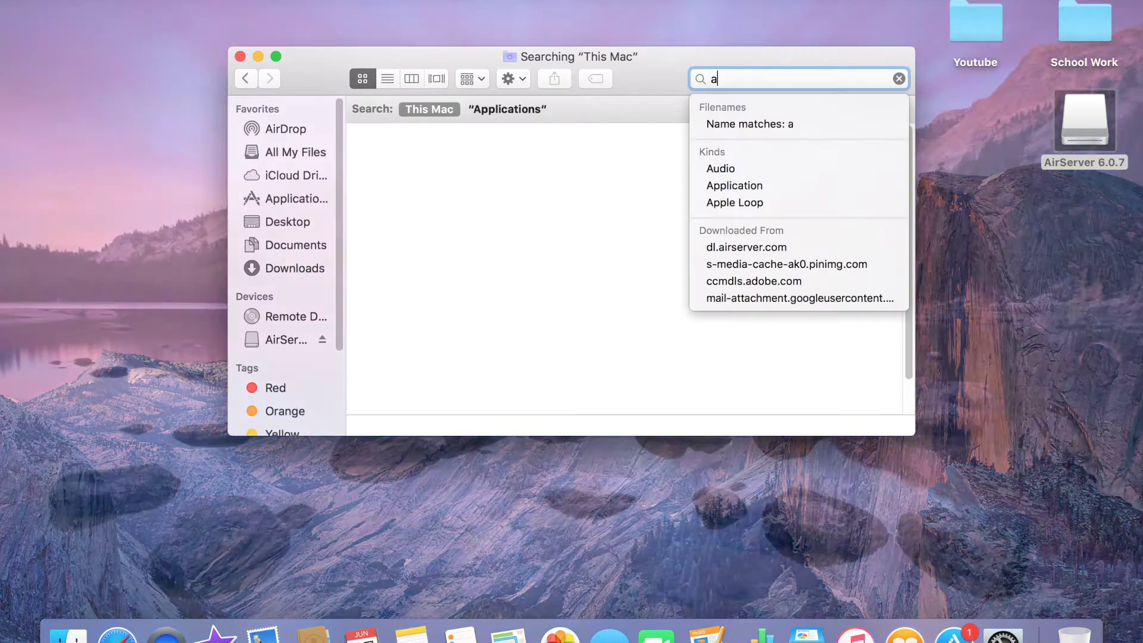
pyautogui.write('ir')
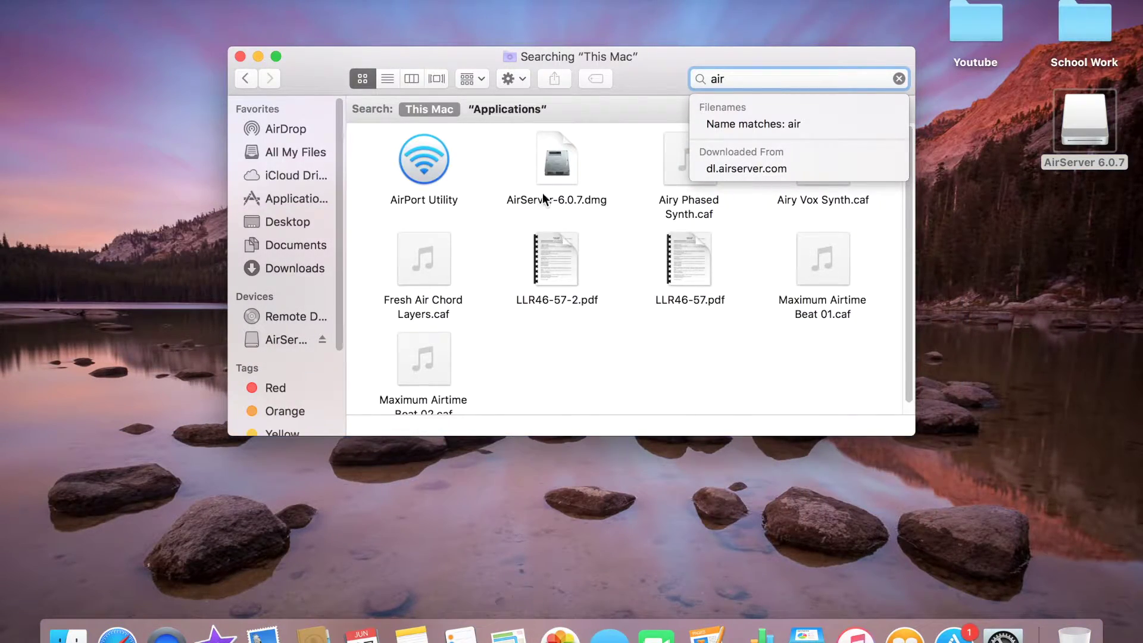
pyautogui.click(553, 169)
pyautogui.doubleClick(553, 166)
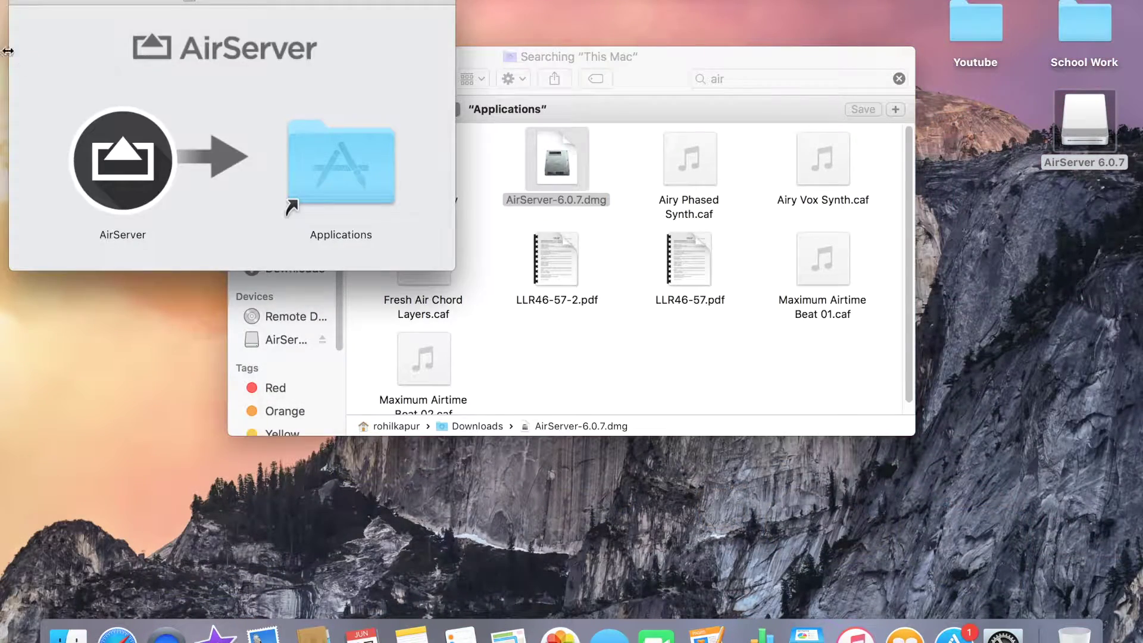
pyautogui.click(144, 166)
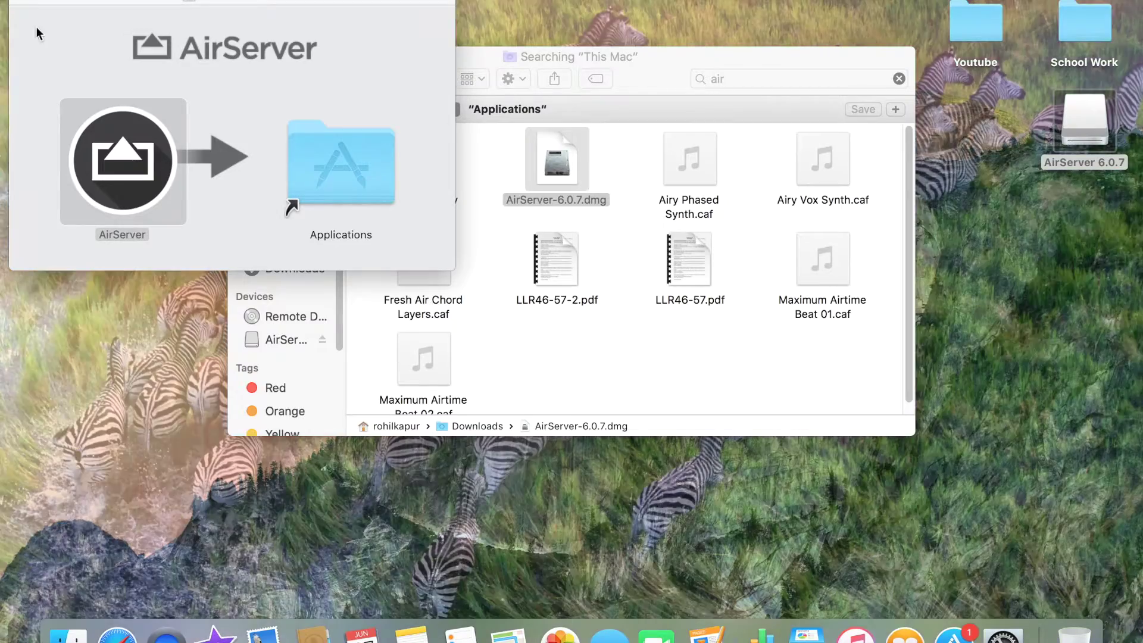
pyautogui.click(25, 4)
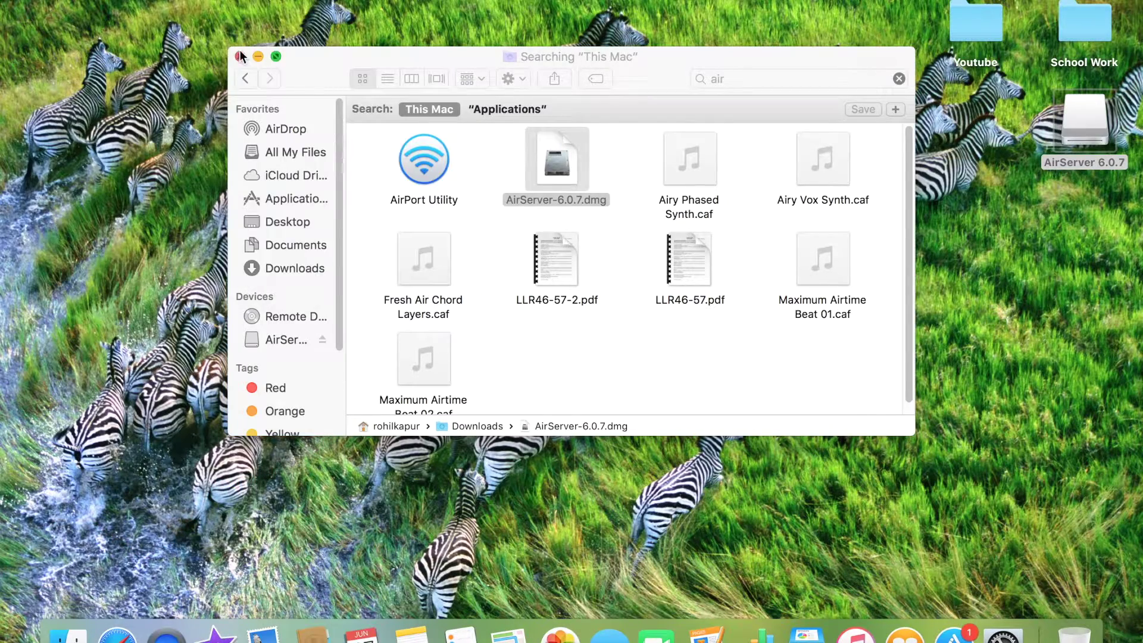
pyautogui.click(240, 57)
# Step: Leave Launchpad, reopen and close the AirServer 6.0.7 disk, and show AirServer's menu-bar options
pyautogui.press('F4')
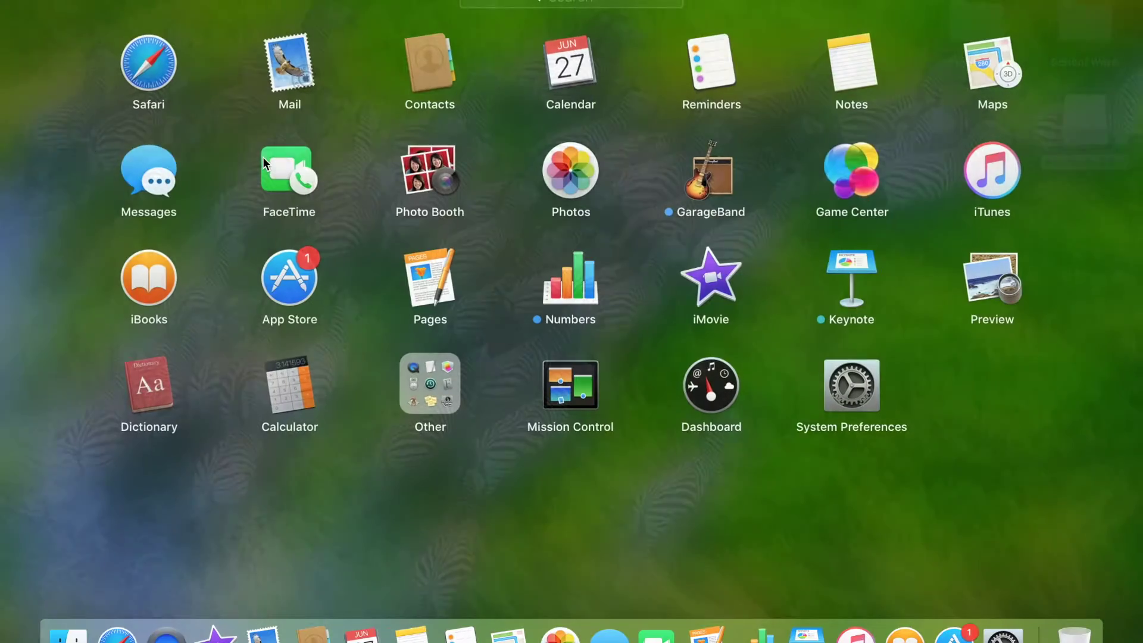
pyautogui.hscroll(-2, 313, 484)
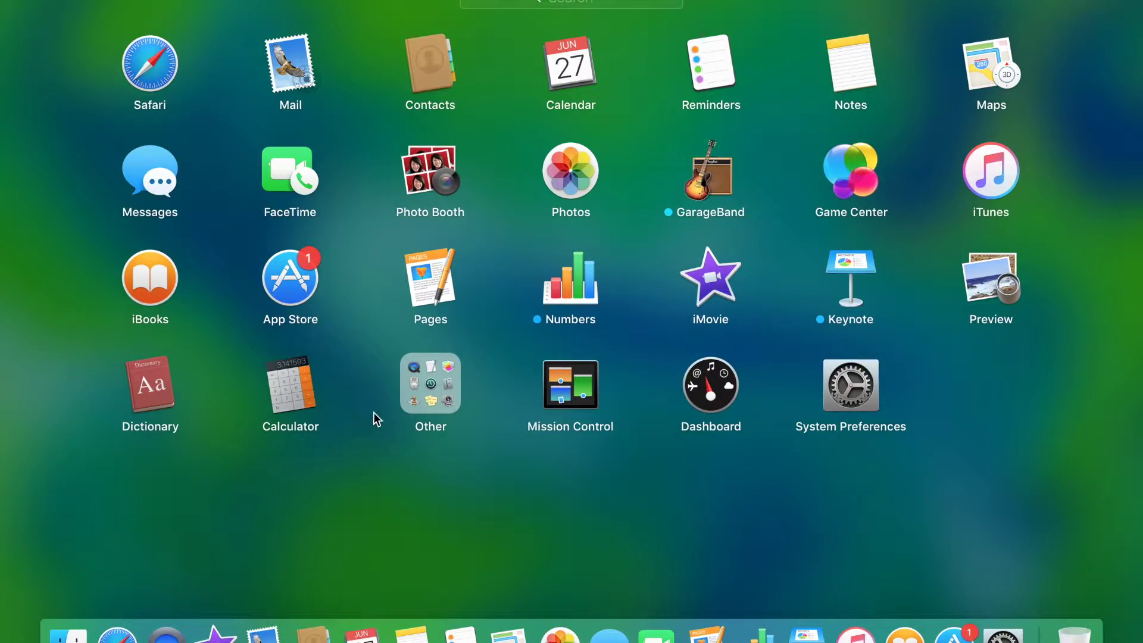
pyautogui.click(377, 466)
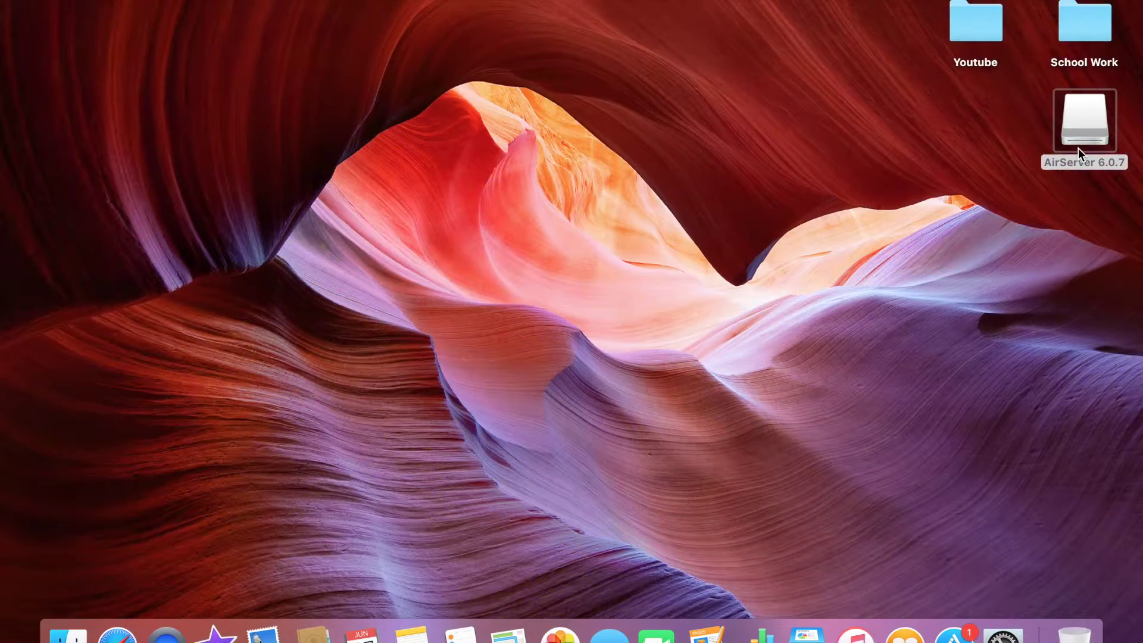
pyautogui.doubleClick(1078, 148)
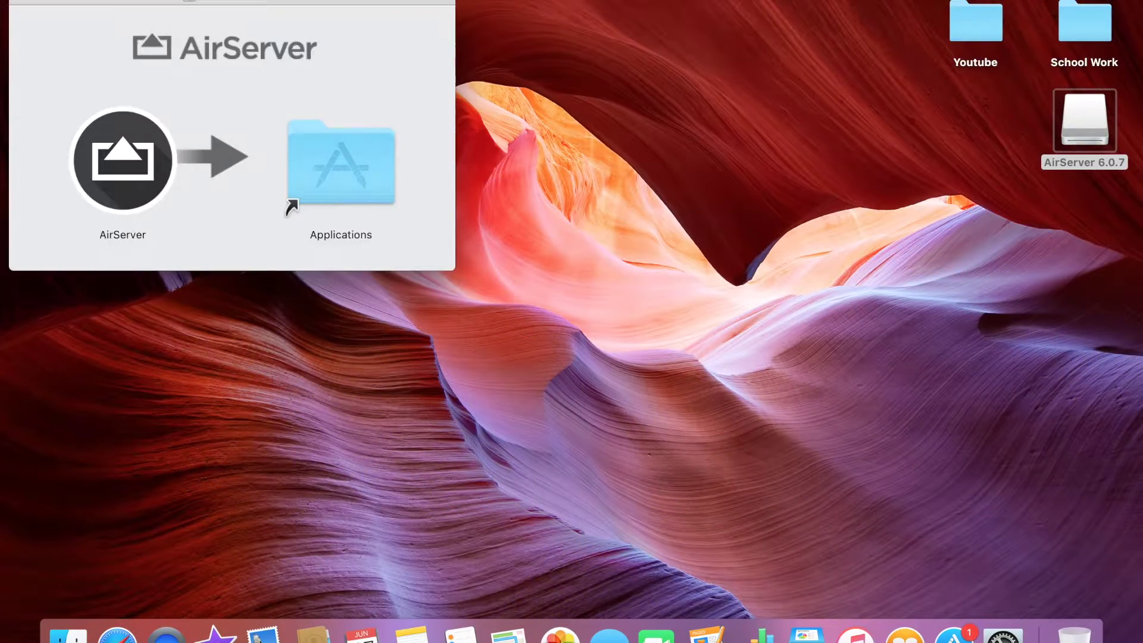
pyautogui.click(18, 2)
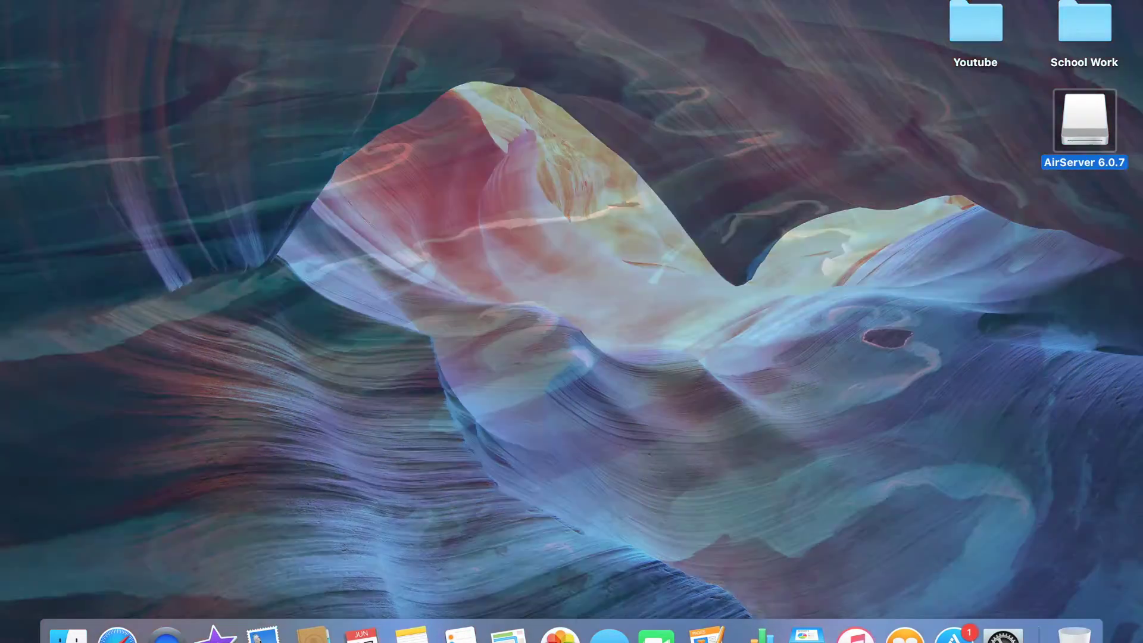
pyautogui.click(822, 1)
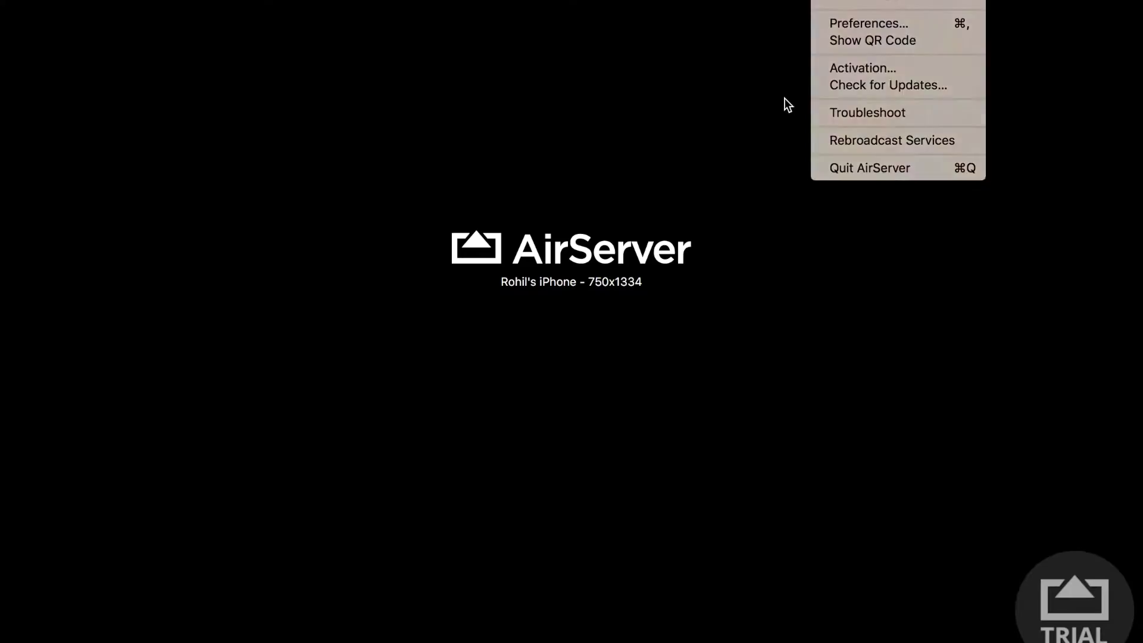
# Step: Dismiss the AirServer menu to see the iPhone home screen mirrored full-screen
pyautogui.click(785, 99)
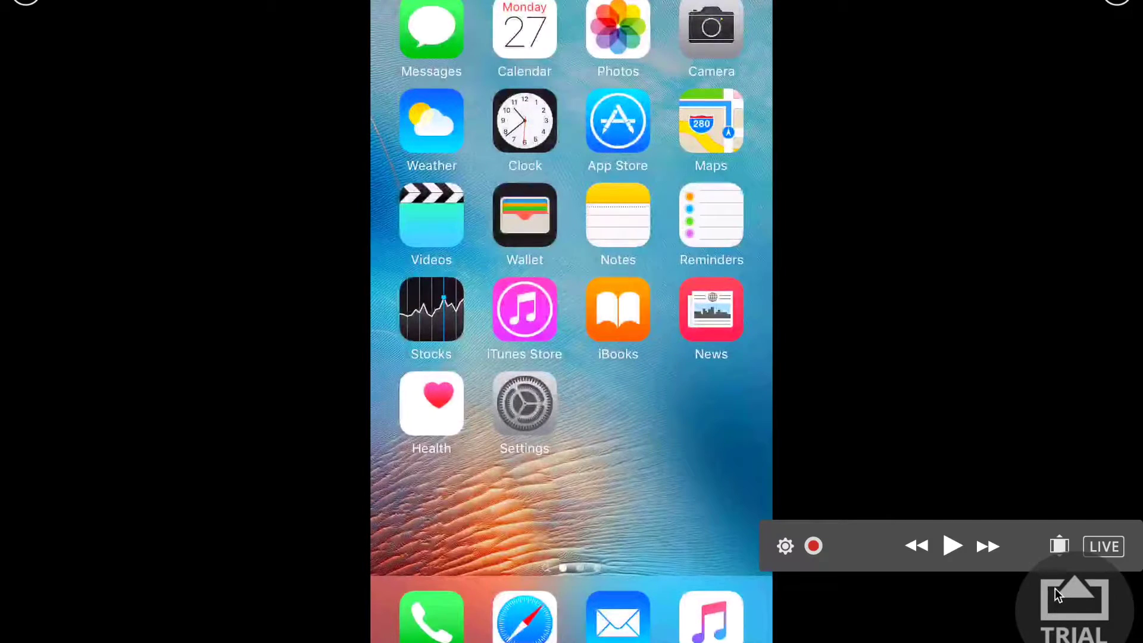
# Step: Record 10 seconds of the mirrored iPhone screen, then list the save locations
pyautogui.click(813, 548)
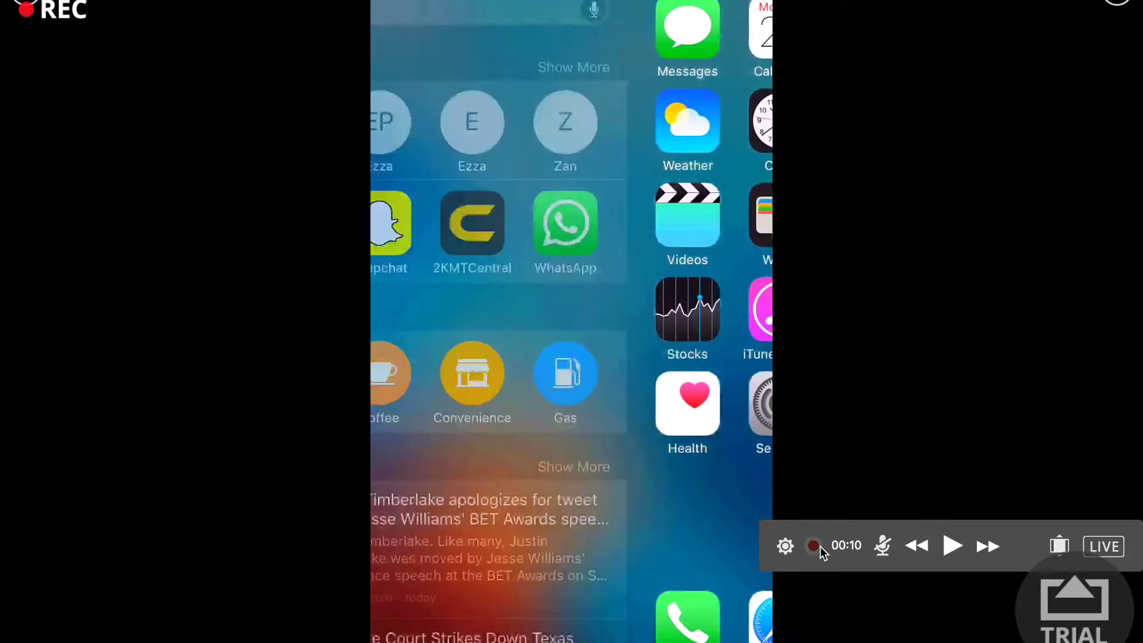
pyautogui.click(820, 546)
pyautogui.click(579, 75)
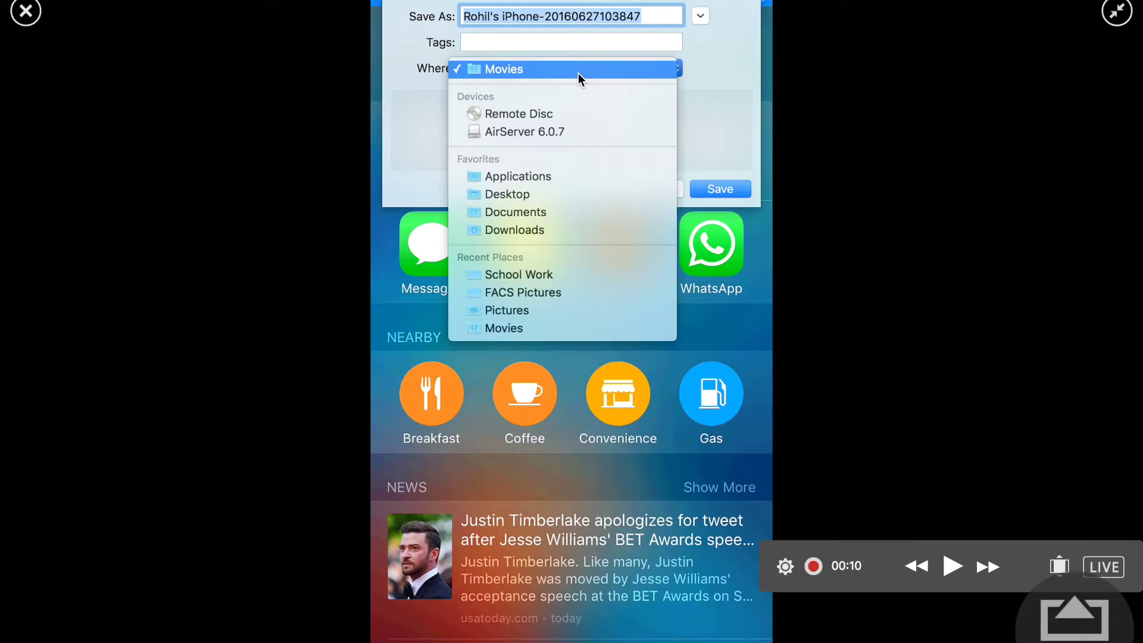
# Step: Save the recording as an H.264/AAC .mov in the Documents folder
pyautogui.click(576, 214)
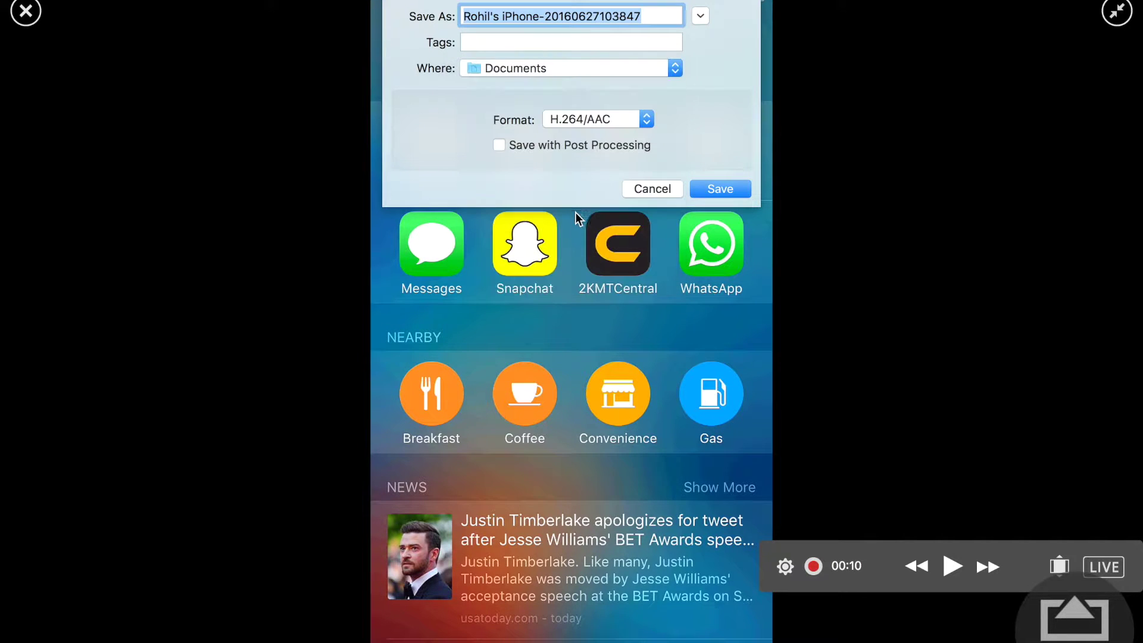
pyautogui.click(707, 189)
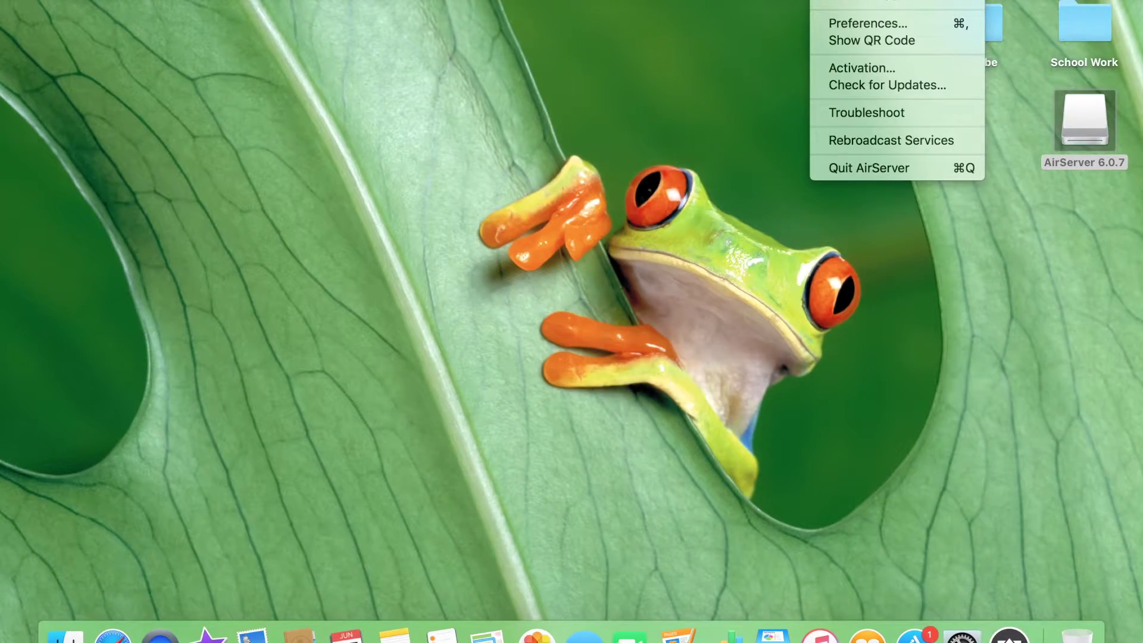
# Step: Dismiss AirServer's menu and show the Documents folder in a new Finder window
pyautogui.click(784, 10)
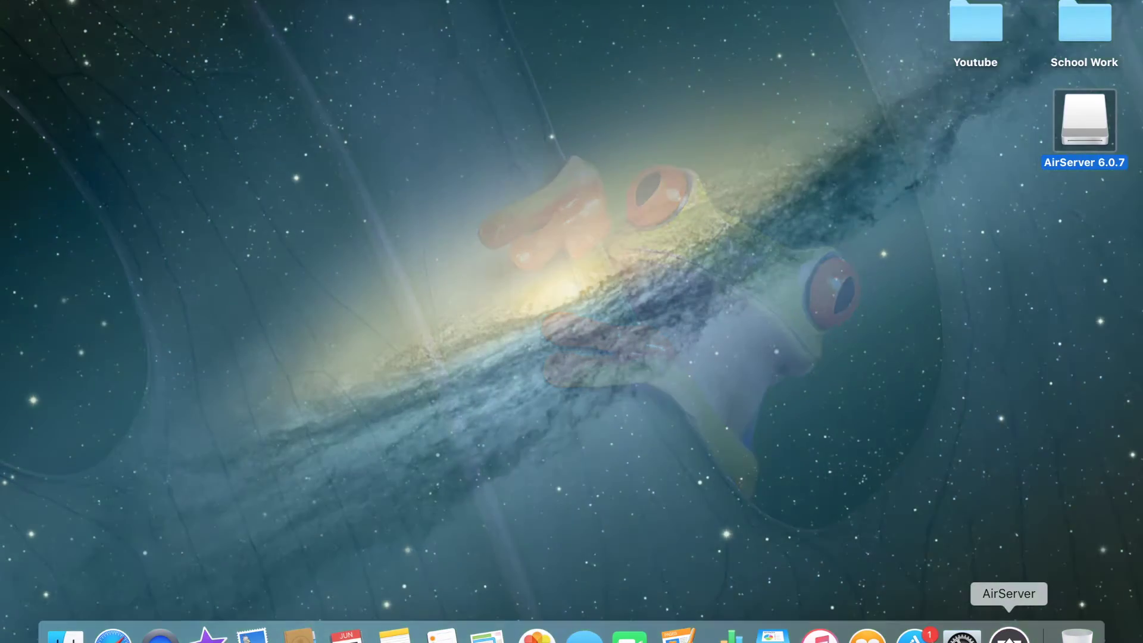
pyautogui.click(1010, 634)
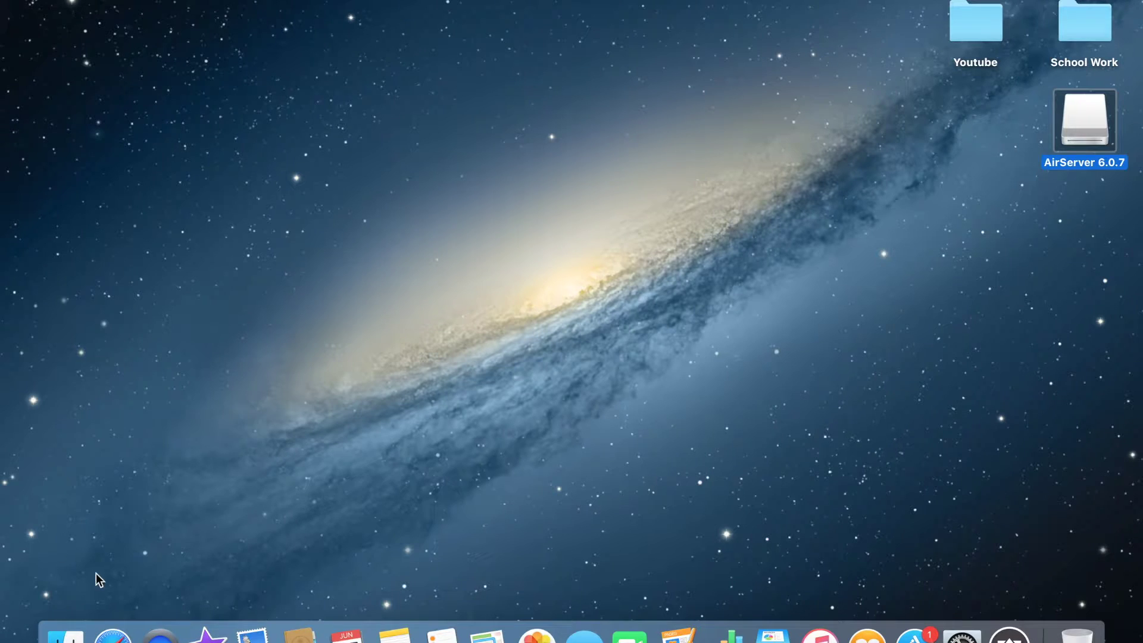
pyautogui.click(66, 634)
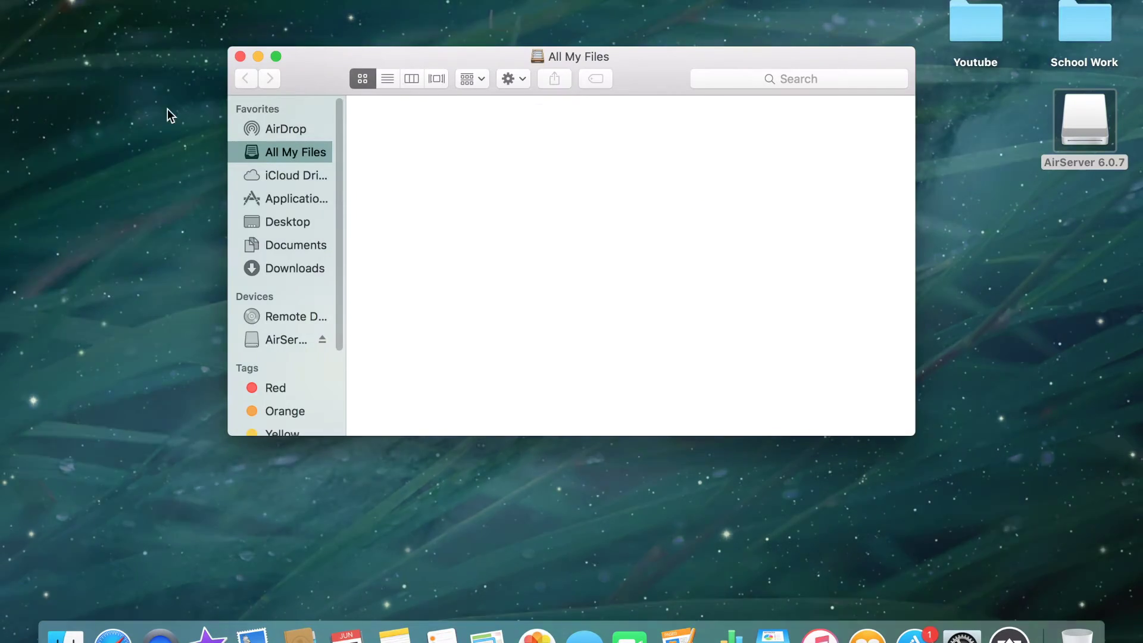
pyautogui.click(269, 247)
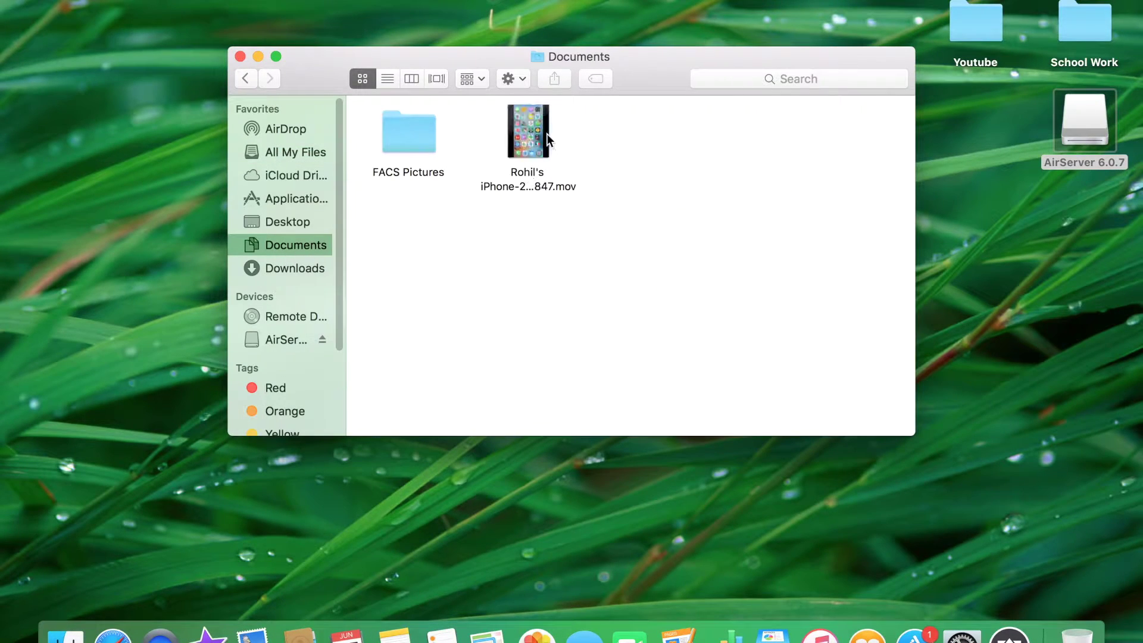
# Step: Play the recorded .mov through in QuickTime Player, then close the player
pyautogui.click(545, 135)
pyautogui.doubleClick(545, 133)
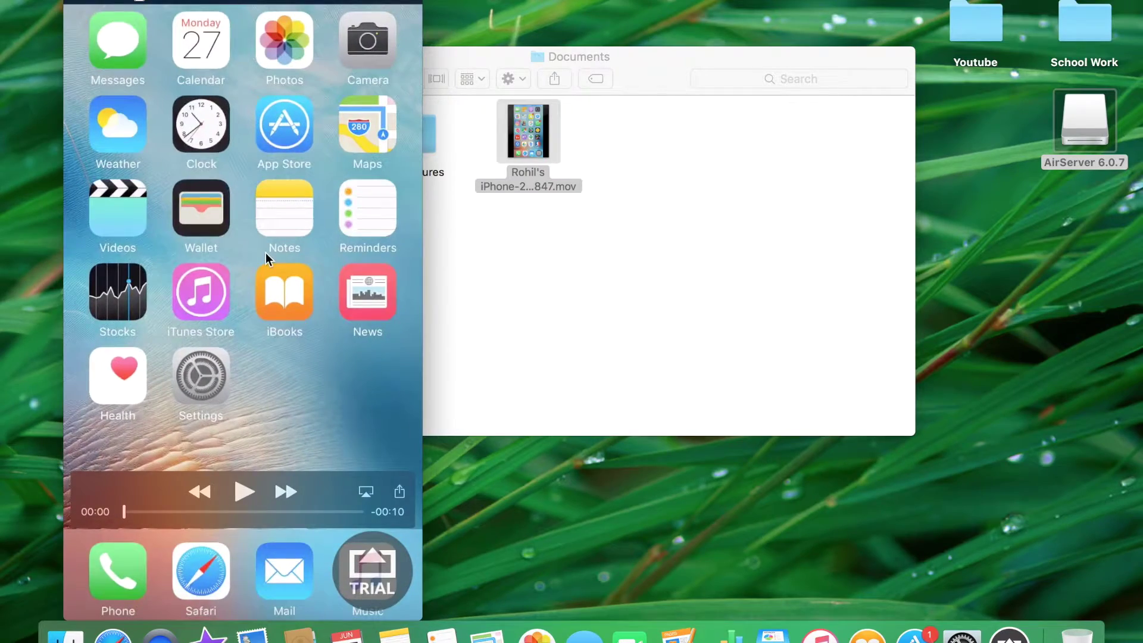
pyautogui.click(249, 491)
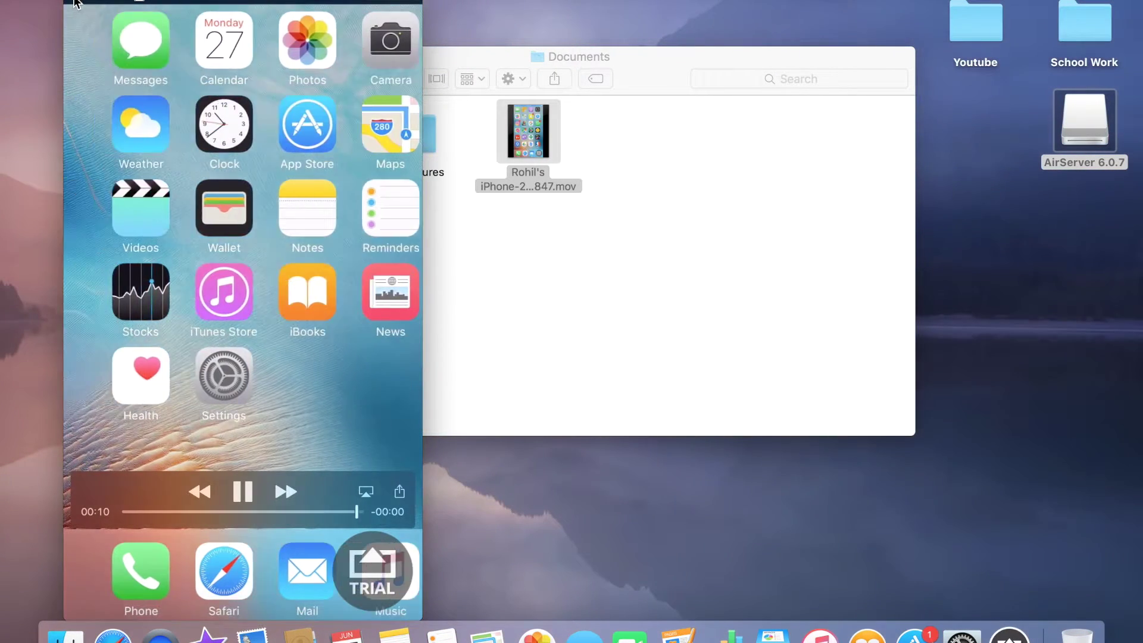
pyautogui.press('super+w')
# Step: Move the recorded .mov to the Trash, empty the Trash, and close the Documents window
pyautogui.rightClick(507, 137)
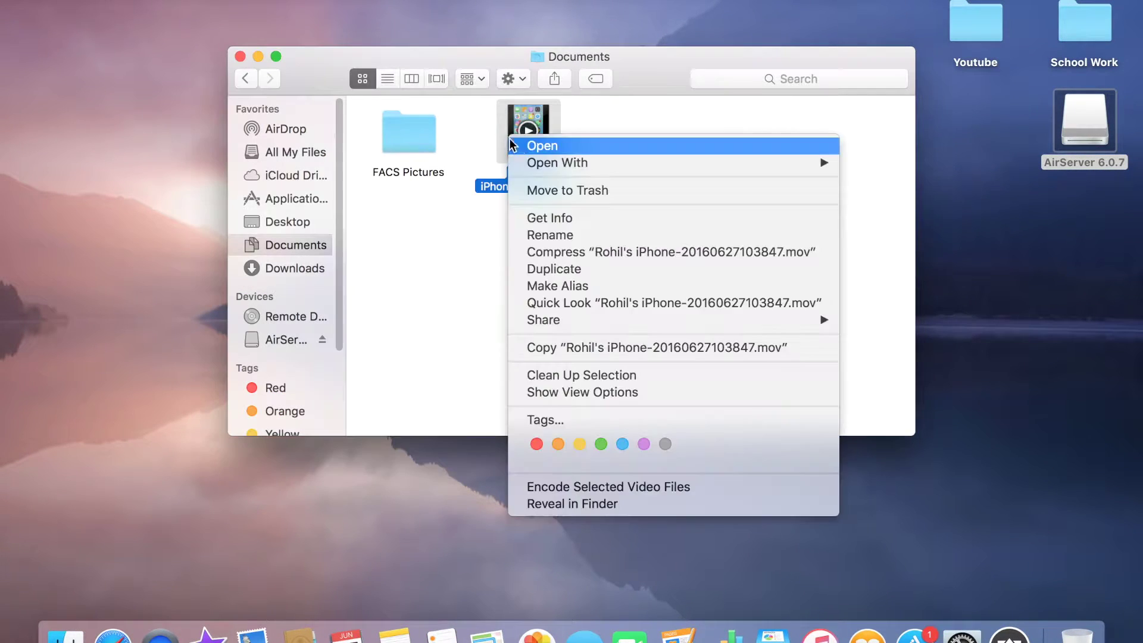
pyautogui.click(545, 191)
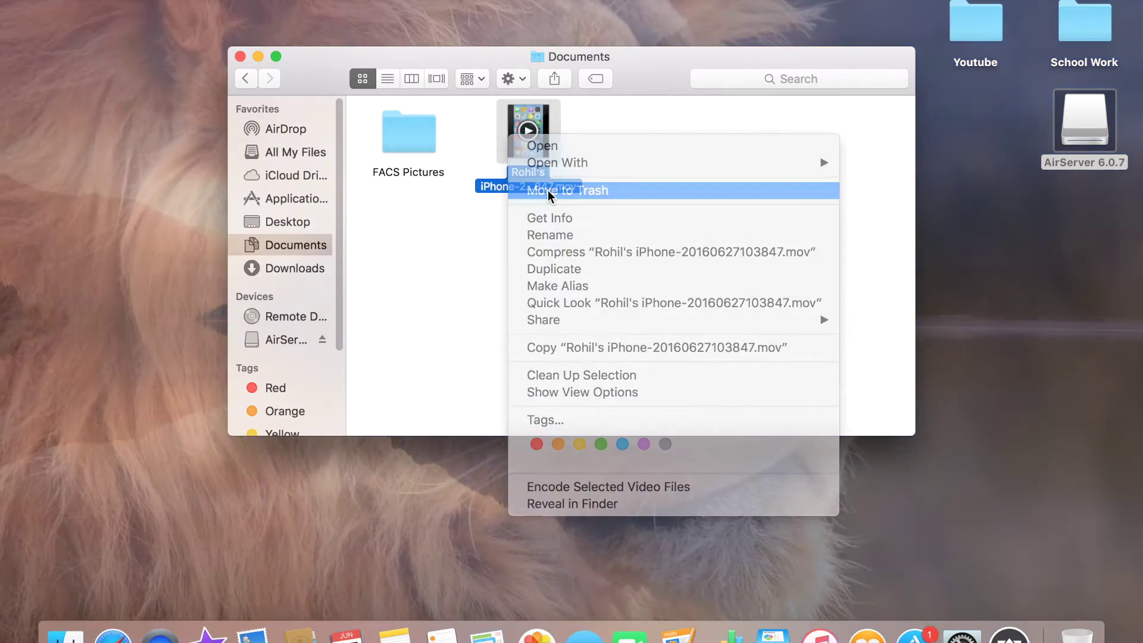
pyautogui.click(1076, 633)
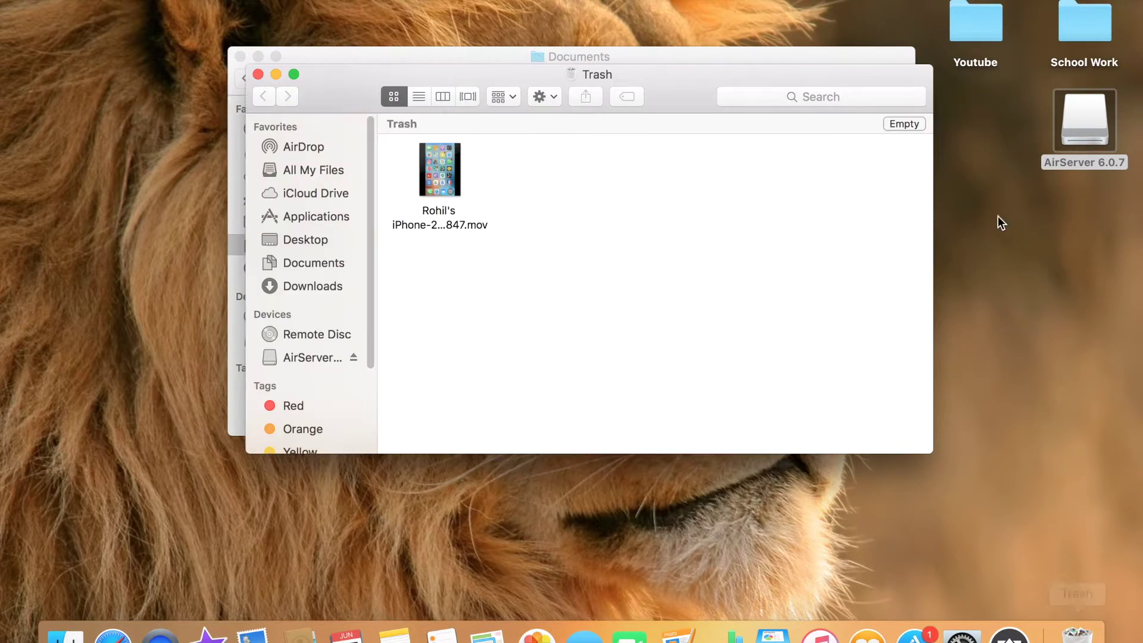
pyautogui.click(917, 129)
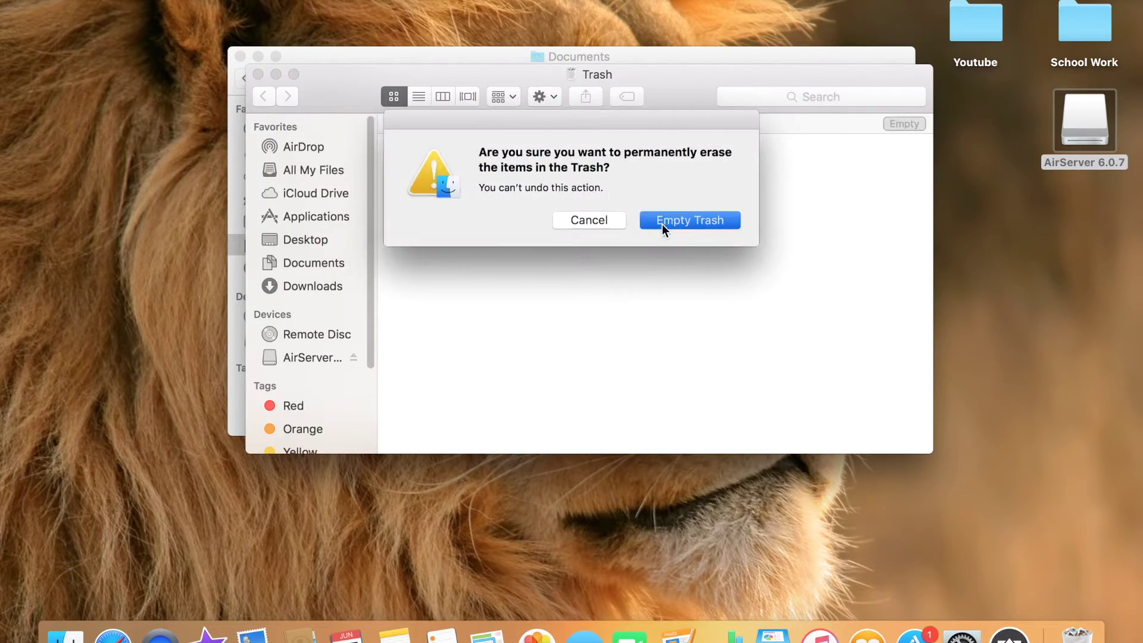
pyautogui.click(662, 223)
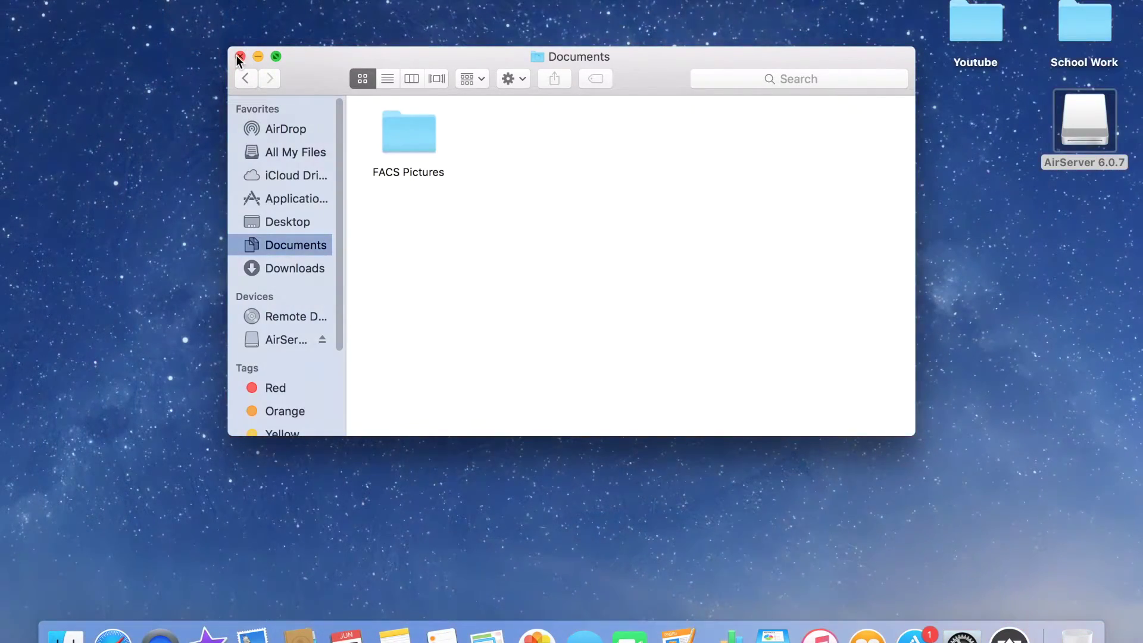
pyautogui.click(237, 56)
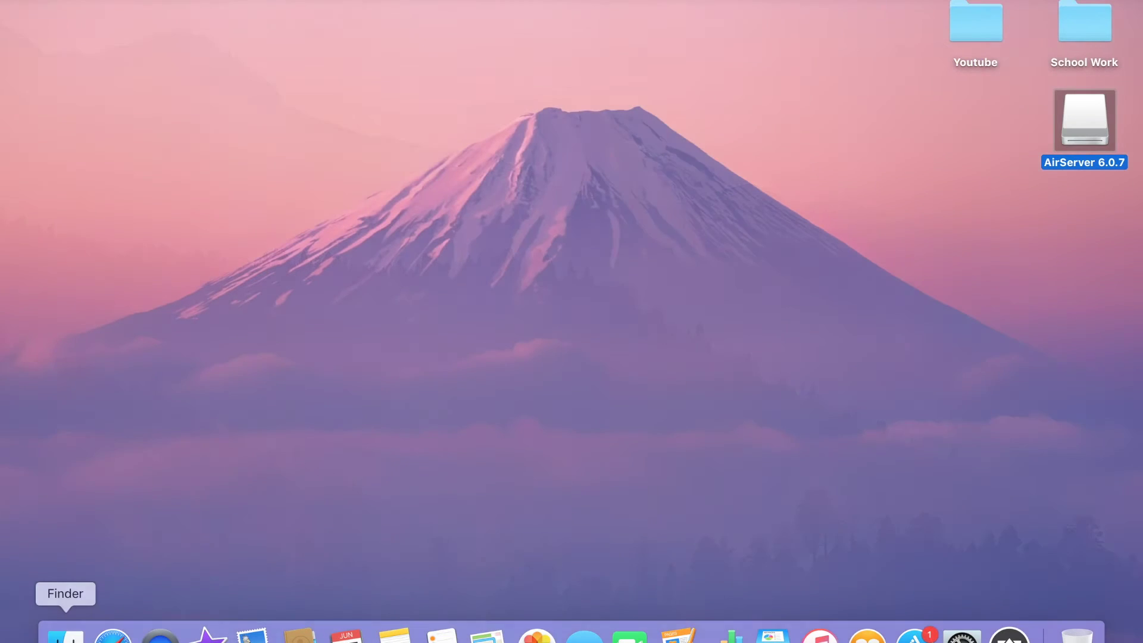
# Step: Browse Downloads and Documents in a new Finder window, then open the AirServer 6.0.7 disk
pyautogui.click(65, 635)
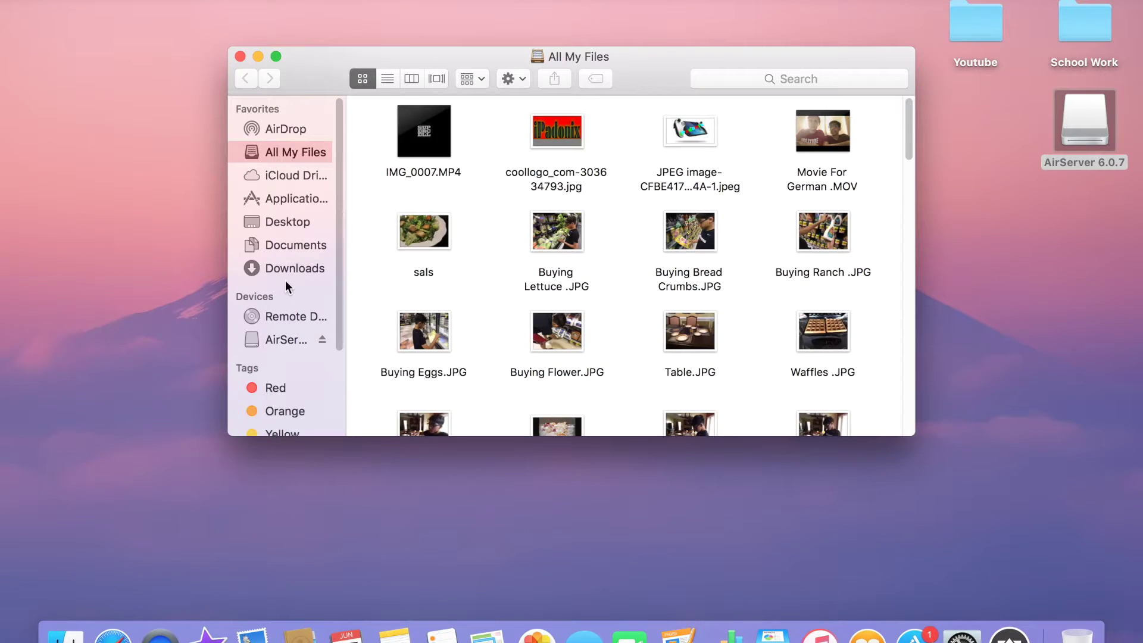
pyautogui.click(295, 267)
pyautogui.scroll(-1, 476, 238)
pyautogui.scroll(-1, 559, 268)
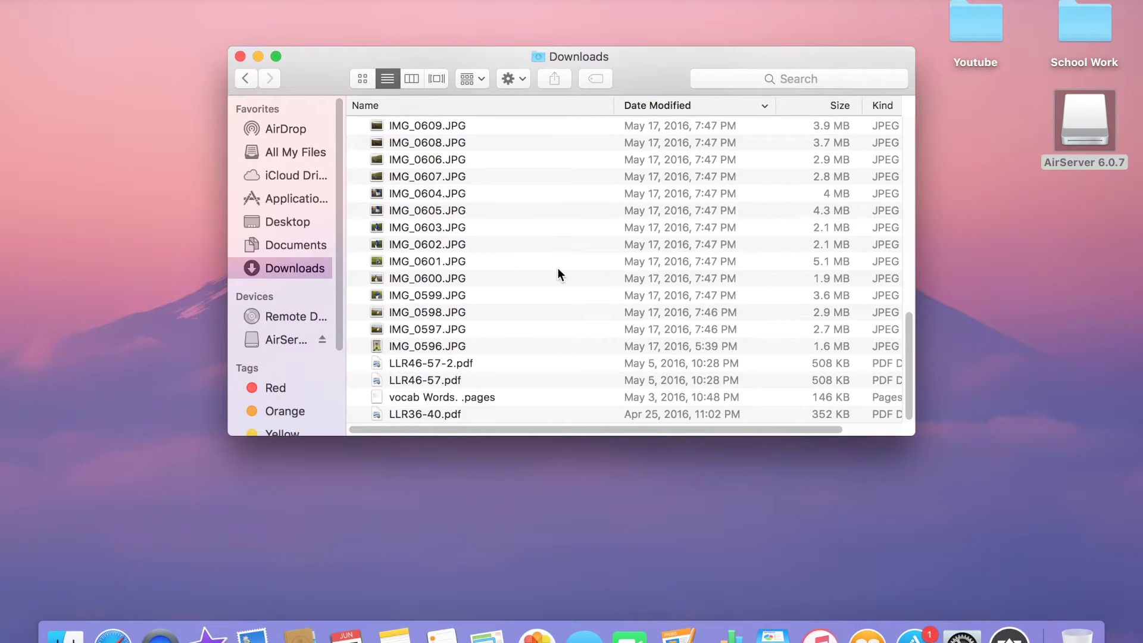
pyautogui.scroll(10, 558, 275)
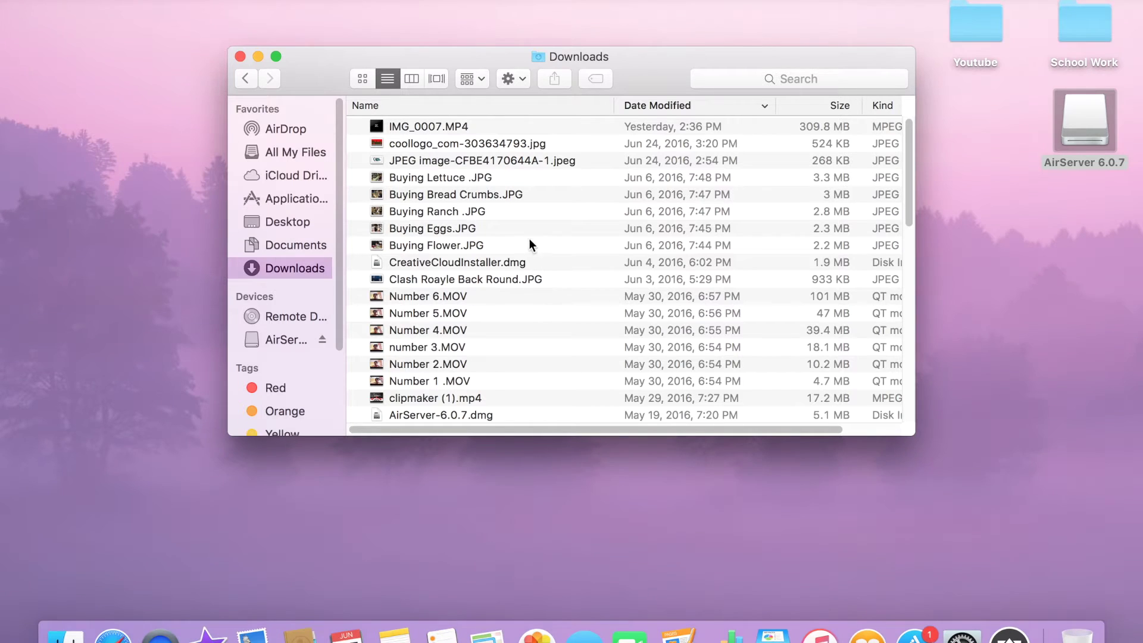
pyautogui.click(269, 250)
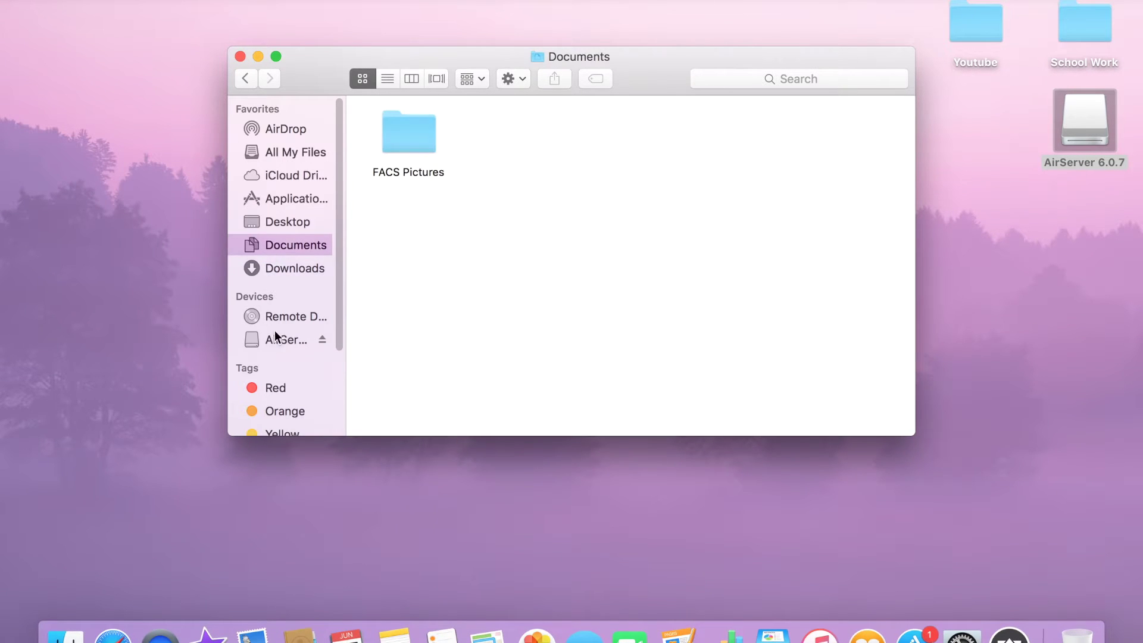
pyautogui.click(275, 321)
pyautogui.click(277, 334)
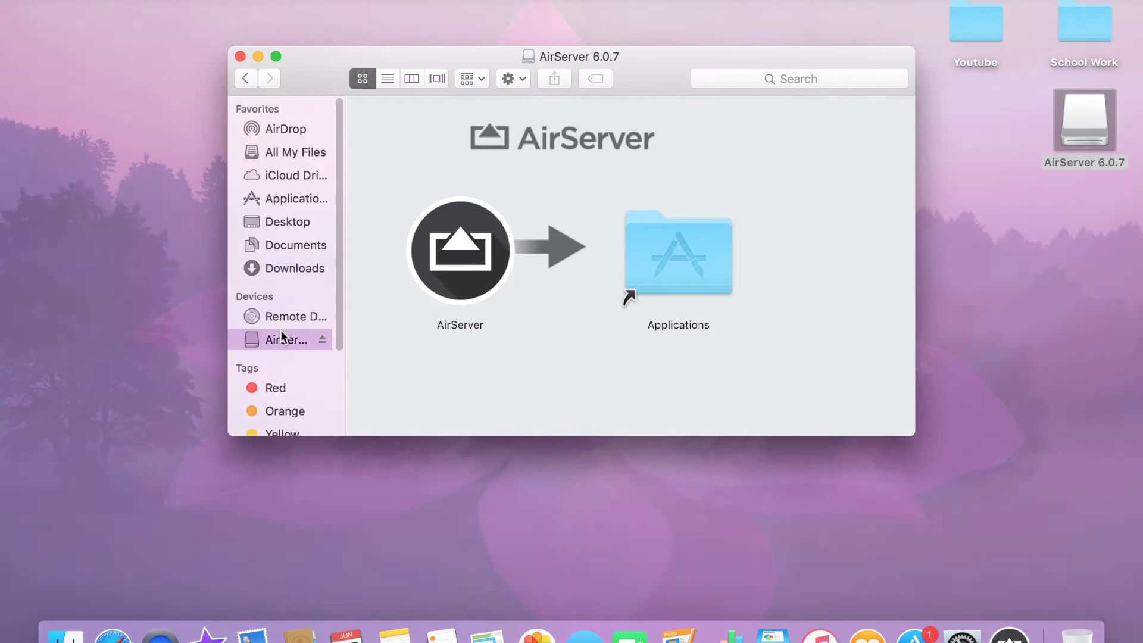
# Step: Close the Finder window showing the AirServer disk image, leaving the AirServer 6.0.7 disk mounted
pyautogui.rightClick(277, 338)
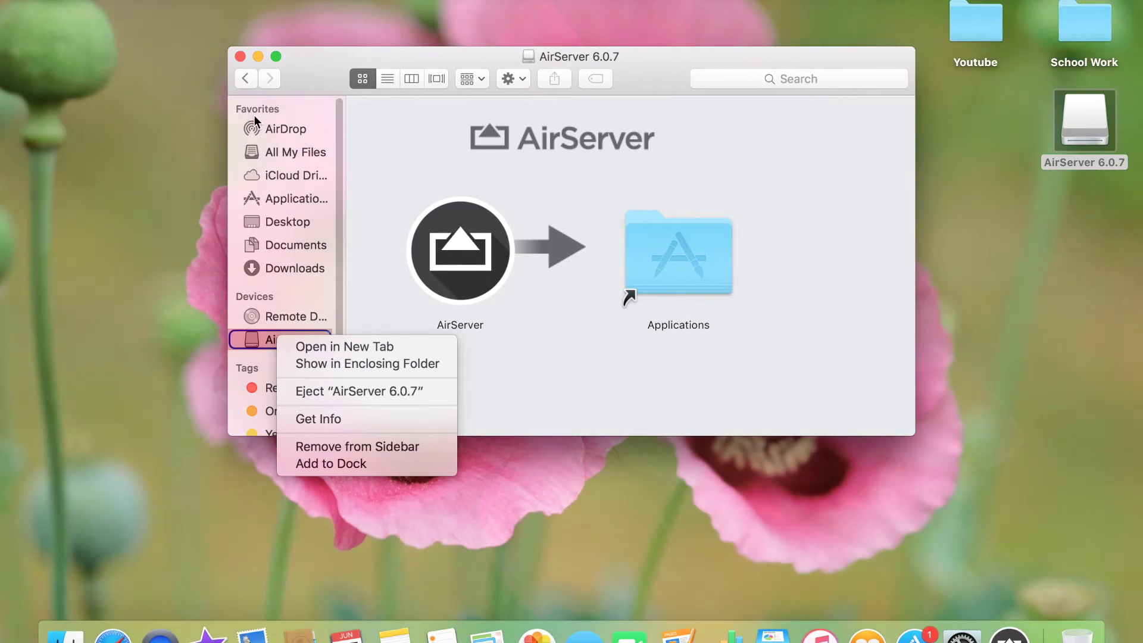
pyautogui.click(240, 56)
pyautogui.click(240, 57)
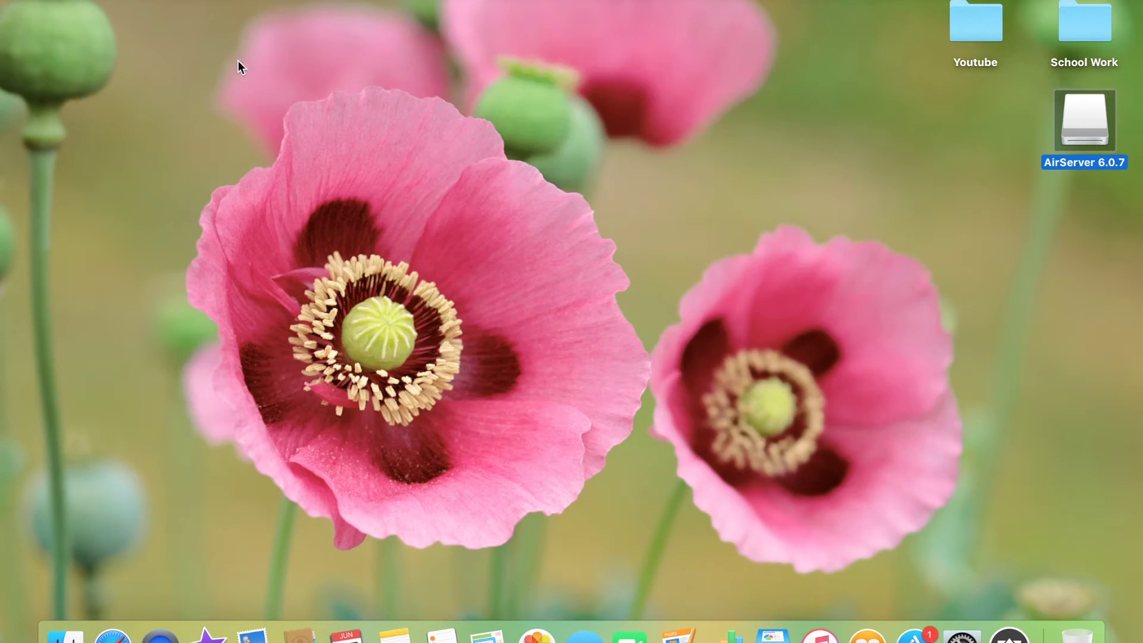